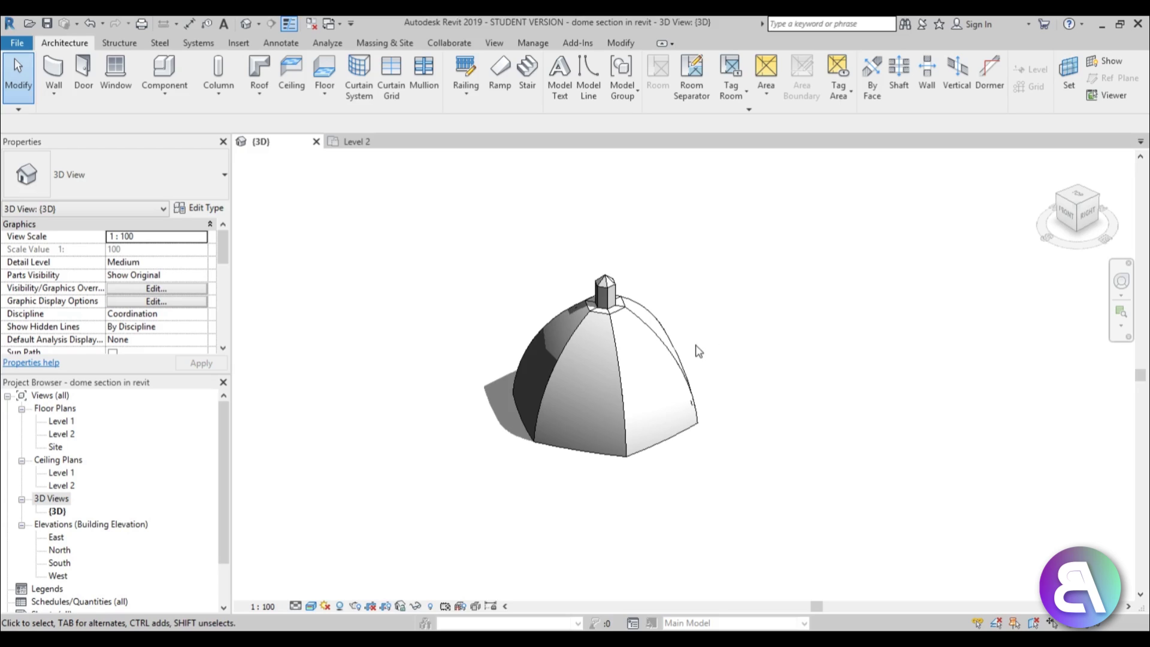
- Orbit the 3D view slightly to see the octagonal dome from a new angle
middle_click_drag(757, 343, 741, 365, "shift")
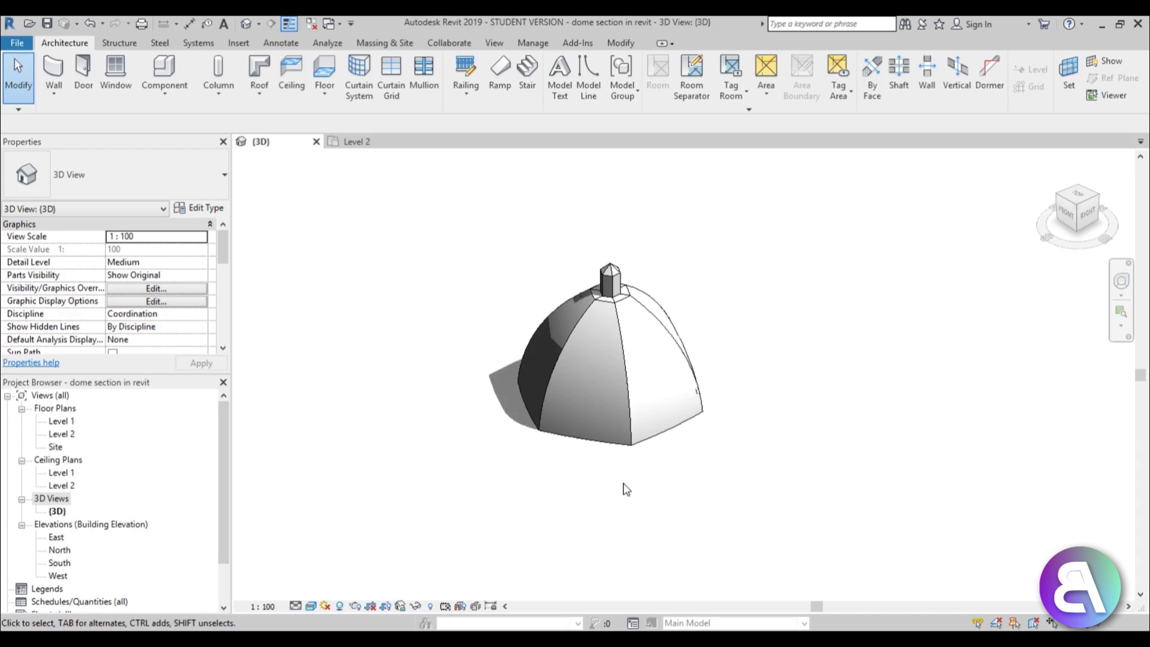
middle_click_drag(684, 387, 727, 484, "shift")
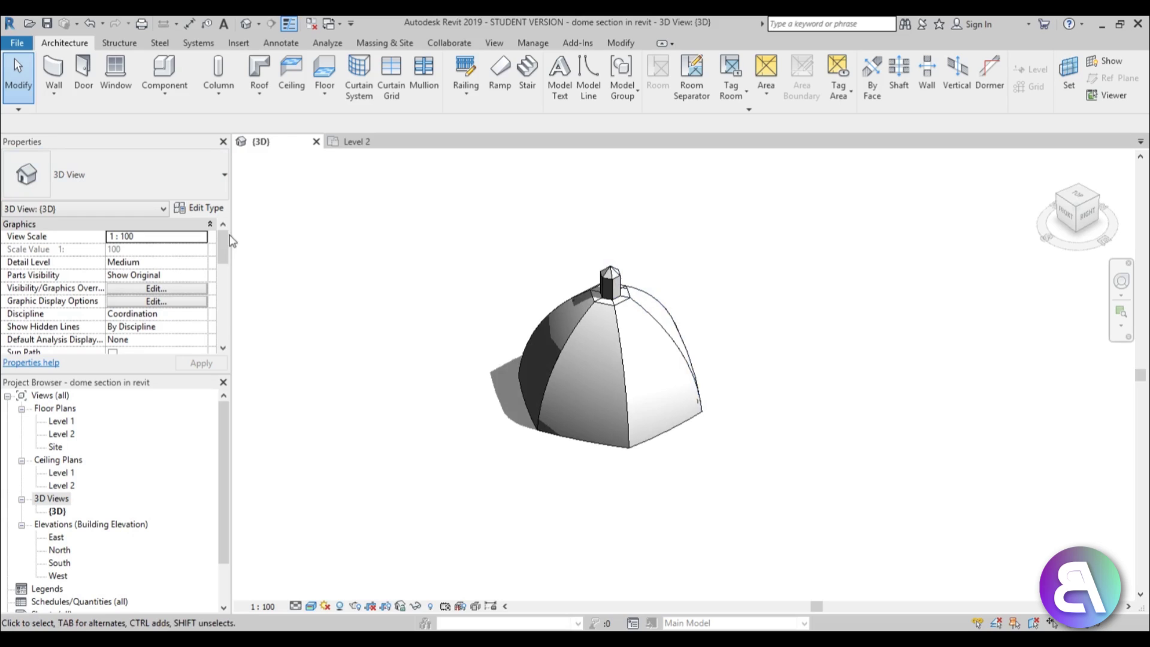
- Turn on the view's section box and pull one side face inward to cut the dome
scroll(196, 255, "down", 3)
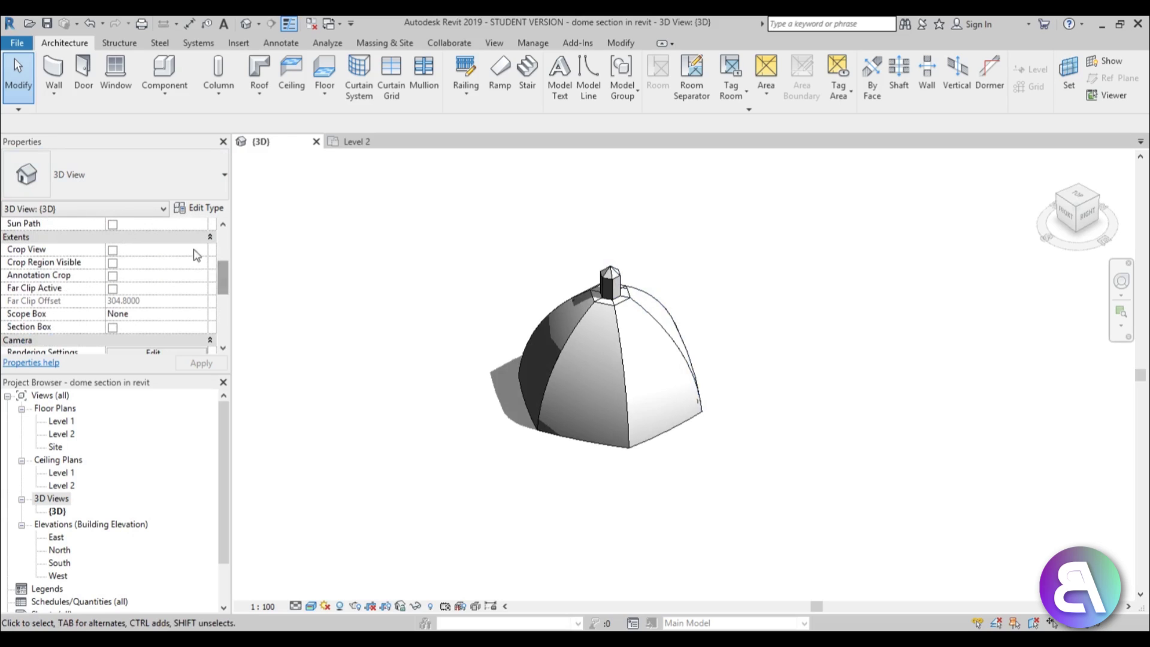
left_click(113, 326)
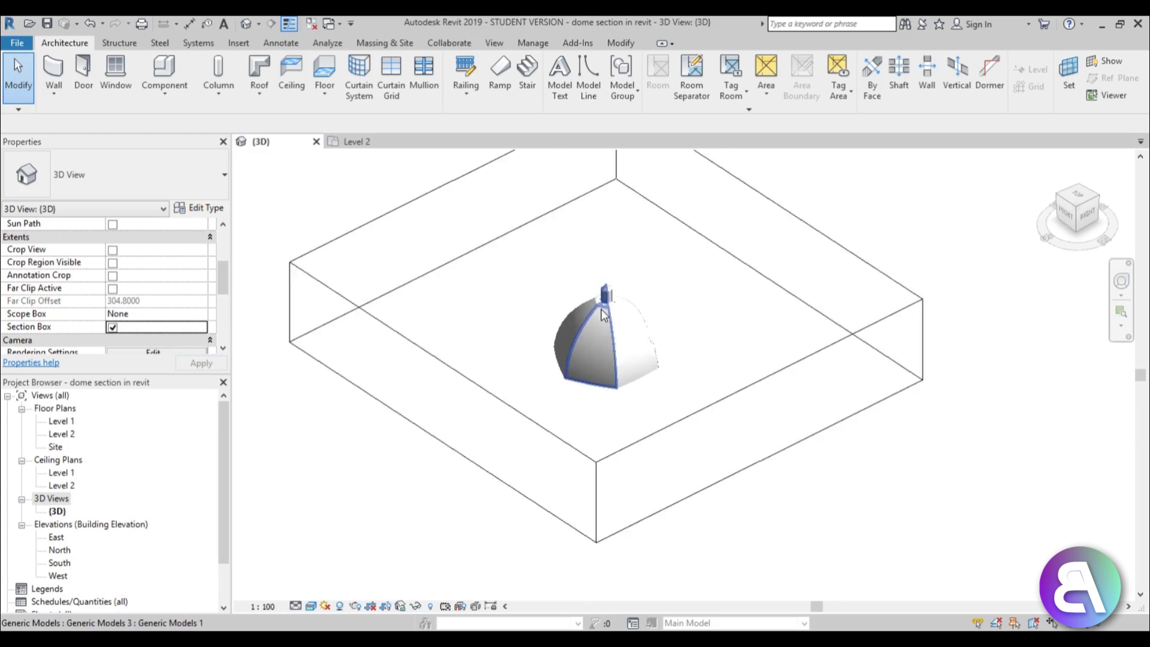
left_click(733, 377)
left_click_drag(739, 405, 617, 350)
key("Escape")
- Move a second section box face inward to cut deeper, then orbit to view the box
scroll(616, 351, "up", 3)
left_click(739, 368)
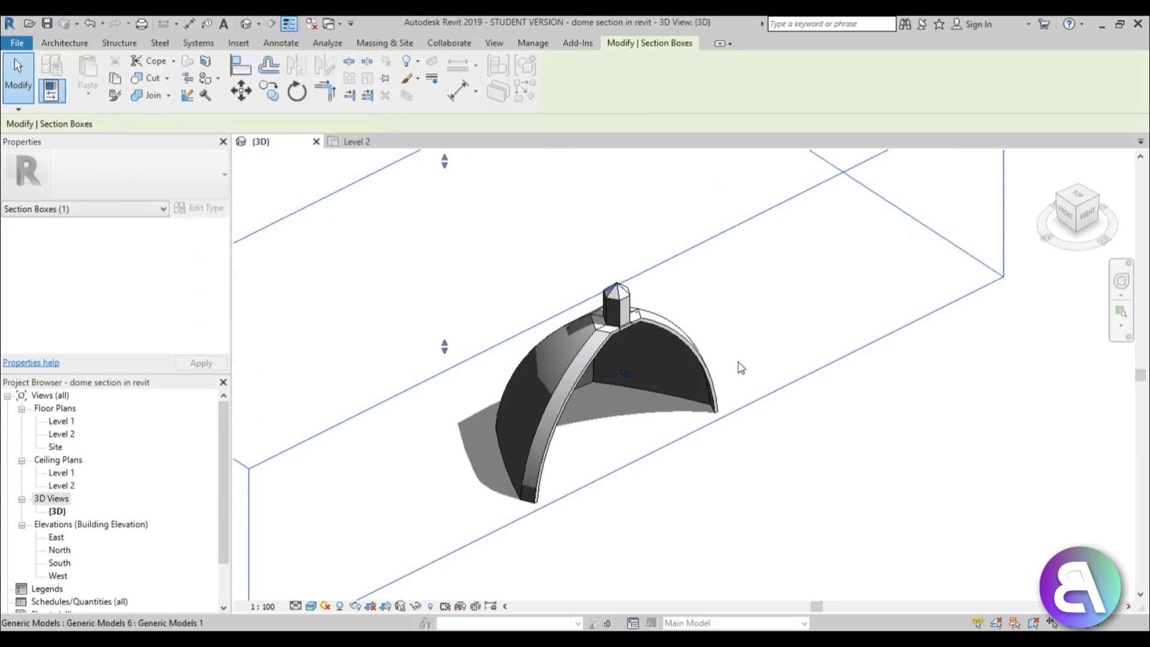
scroll(506, 361, "down", 1)
left_click_drag(356, 407, 575, 289)
key("Escape")
scroll(658, 359, "up", 3)
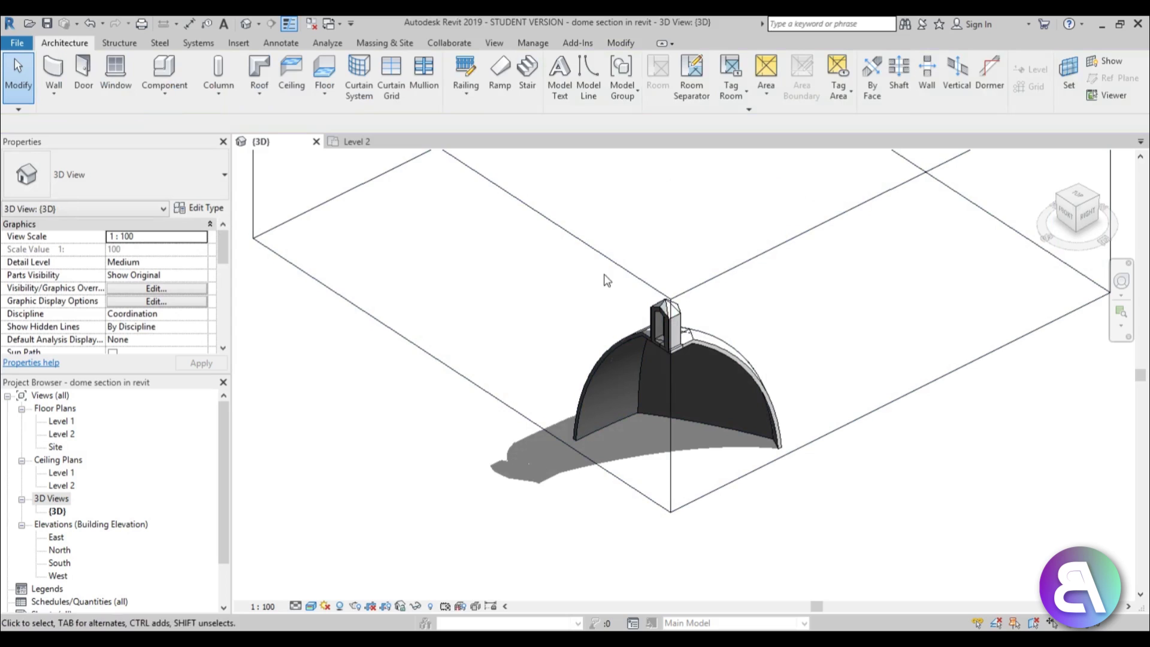
left_click(617, 258)
scroll(668, 357, "down", 3)
middle_click_drag(581, 333, 722, 385, "shift")
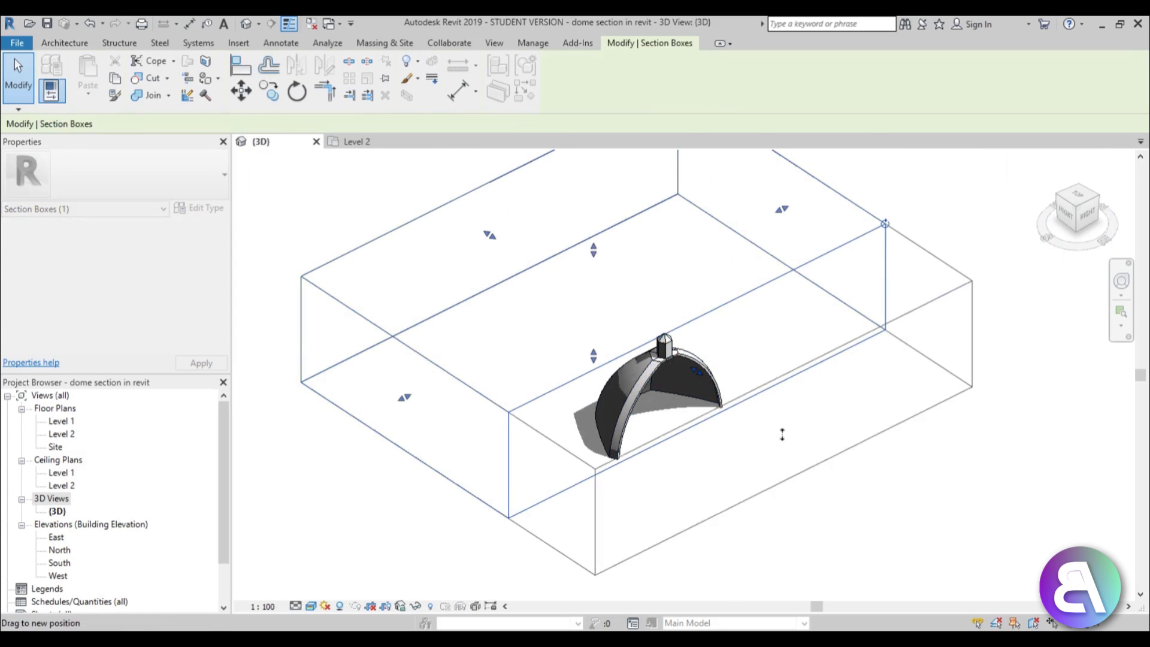
scroll(598, 443, "up", 4)
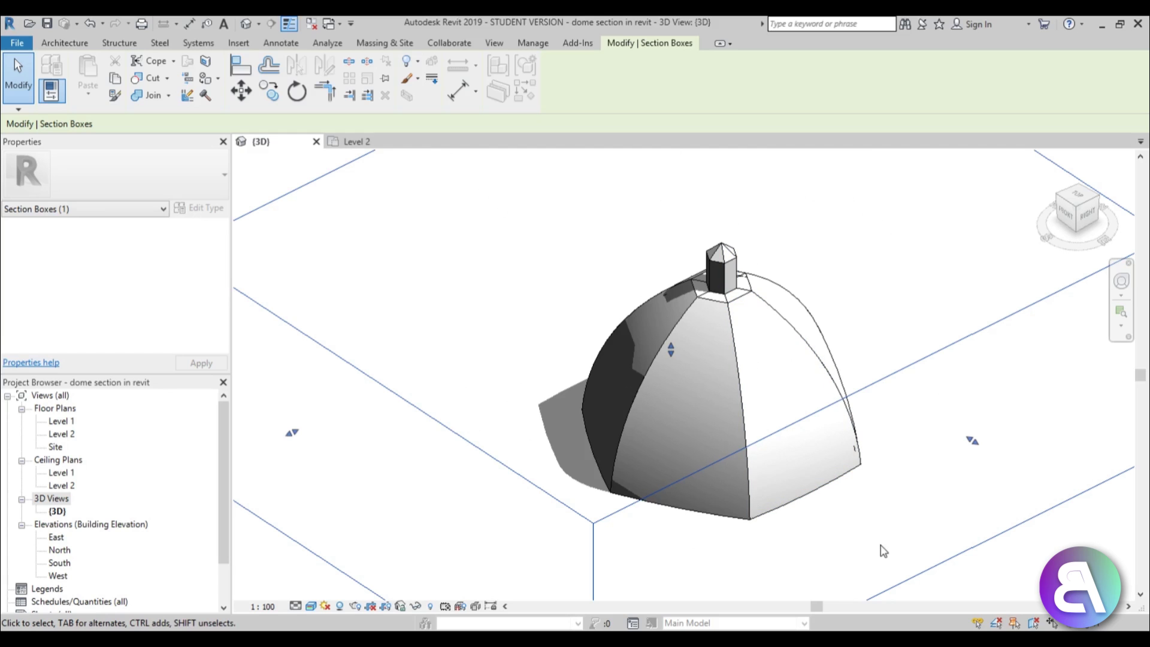
scroll(770, 342, "down", 5)
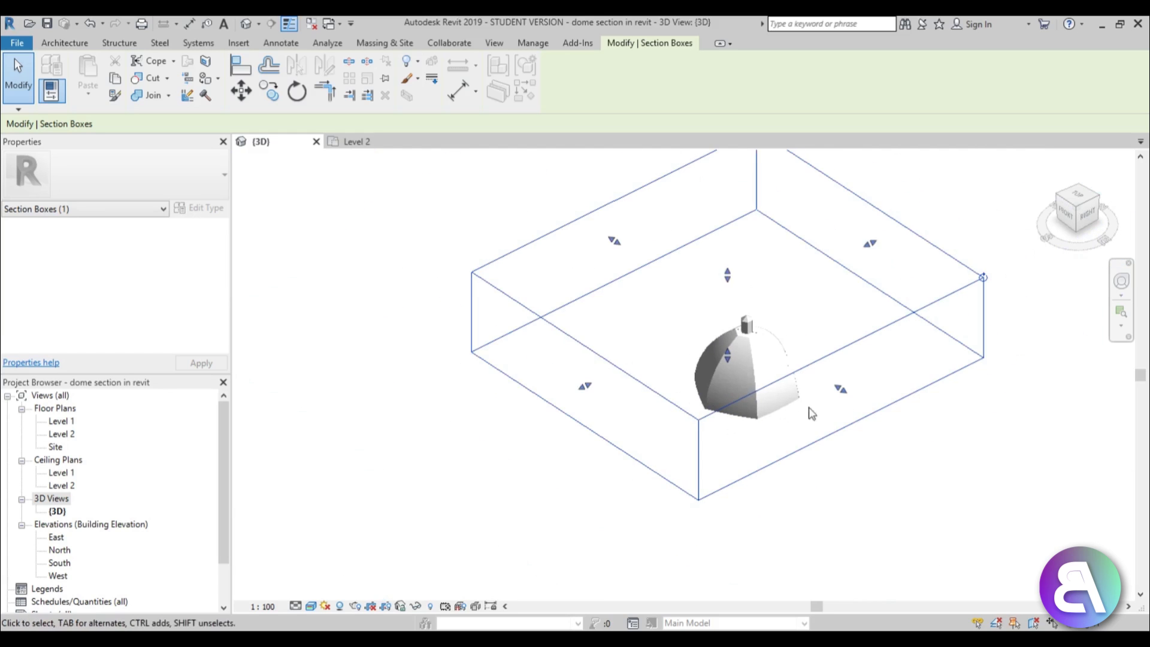
- Pull the section box's front face outward past the dome so it is no longer cut
left_click_drag(747, 322, 859, 393)
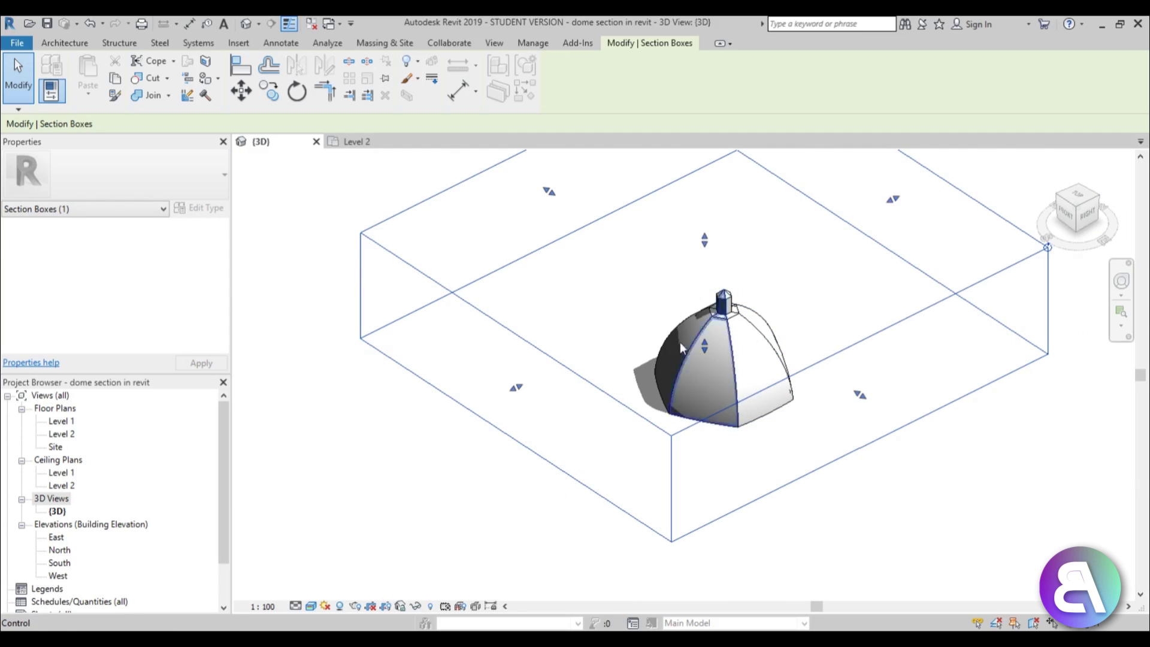
scroll(720, 408, "down", 2)
left_click_drag(812, 401, 818, 405)
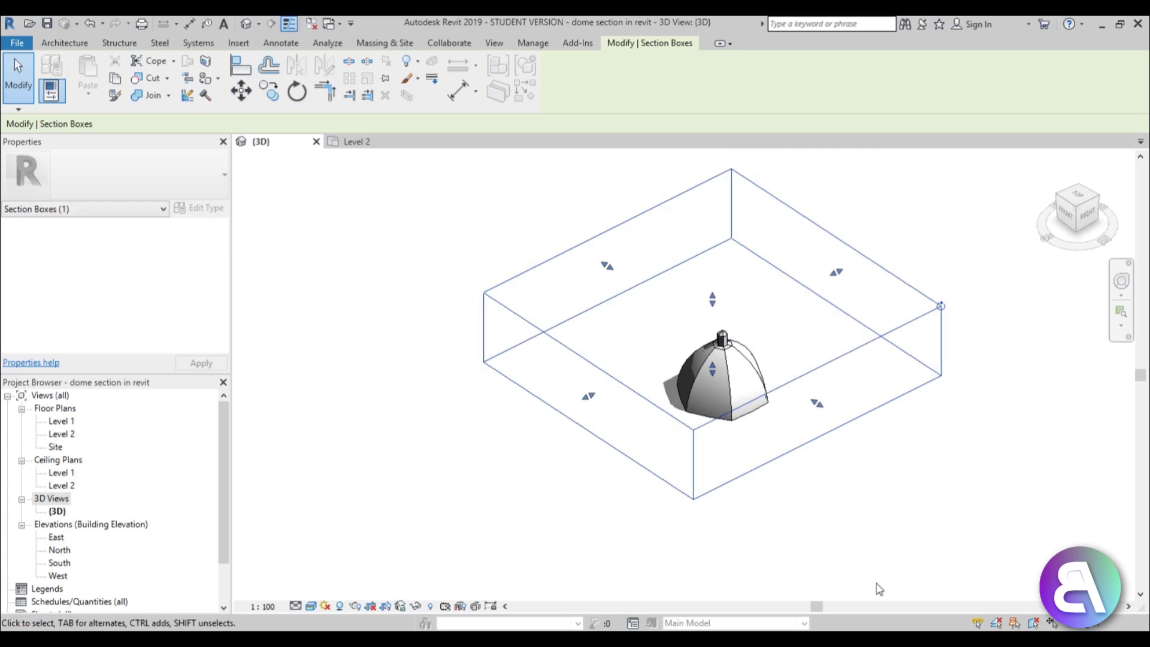
scroll(778, 335, "up", 2)
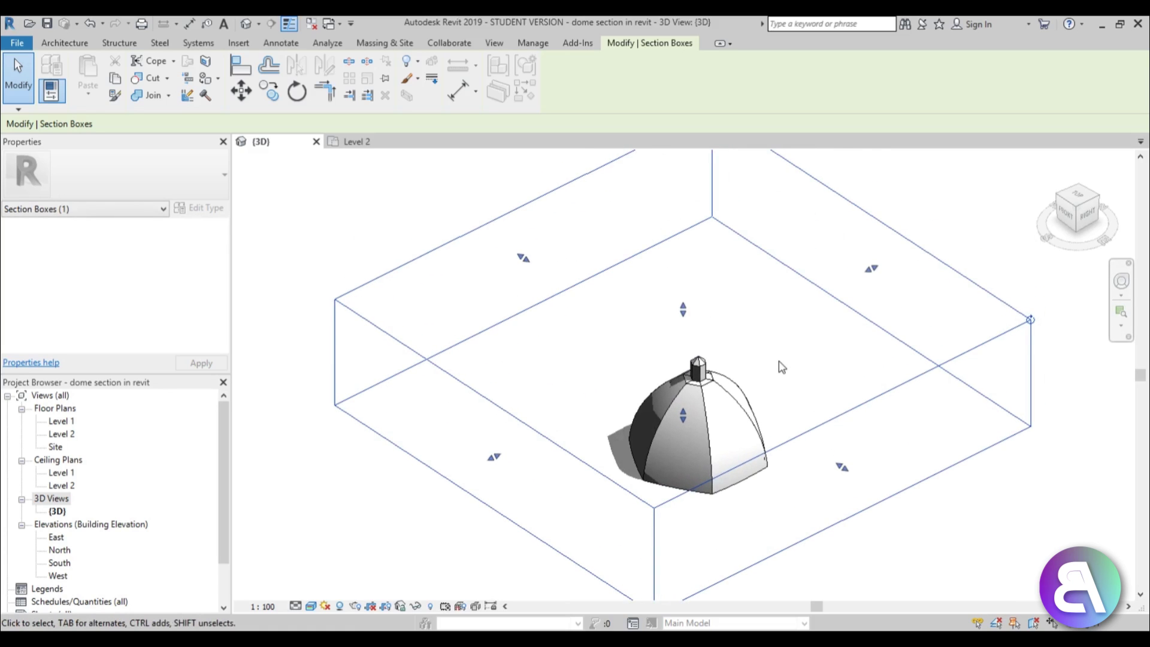
- Move the box's two back faces inward to tighten it, viewing the dome from near-front
middle_click_drag(782, 367, 764, 367)
scroll(764, 367, "down", 1)
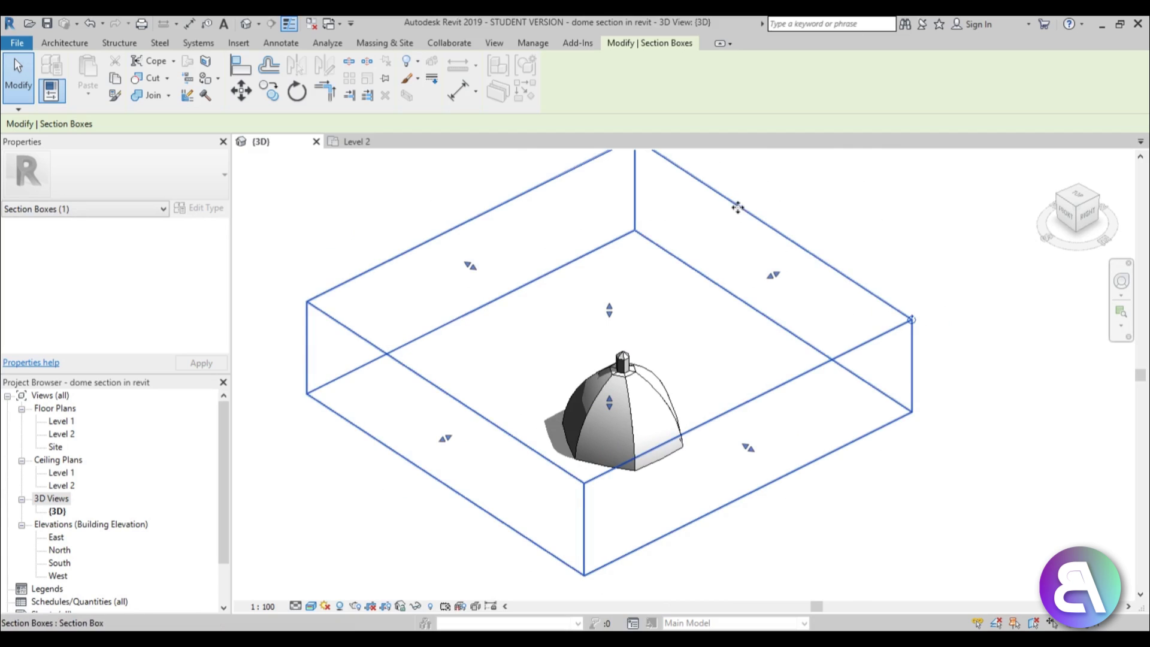
left_click_drag(771, 274, 741, 289)
left_click_drag(456, 274, 560, 327)
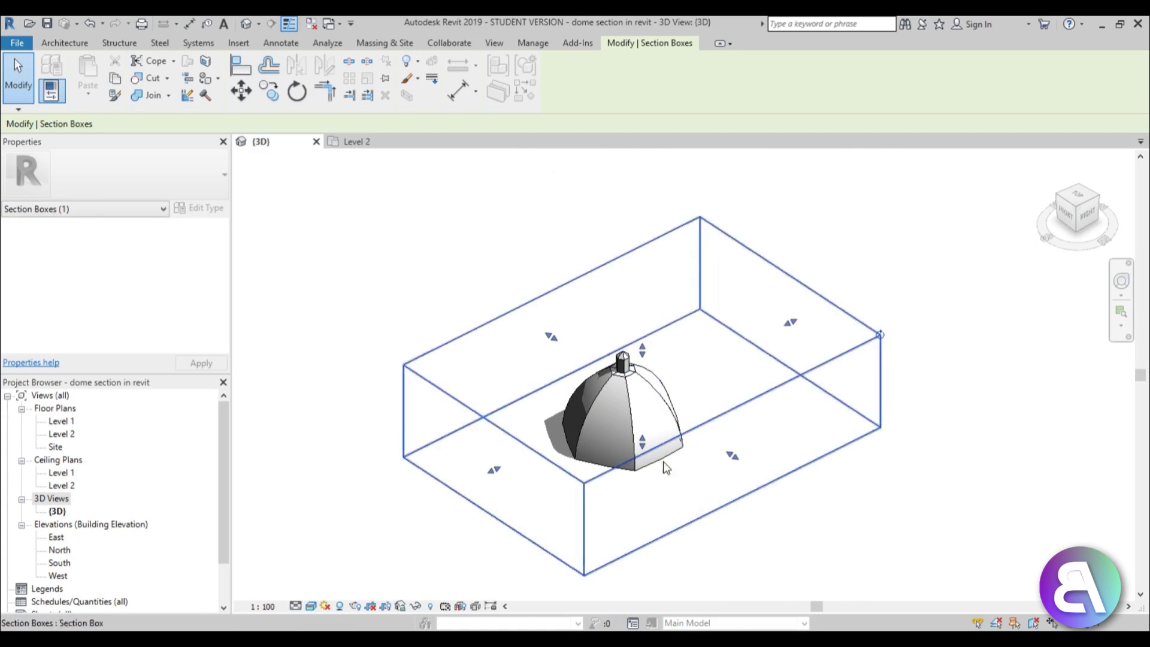
middle_click_drag(712, 376, 659, 499, "shift")
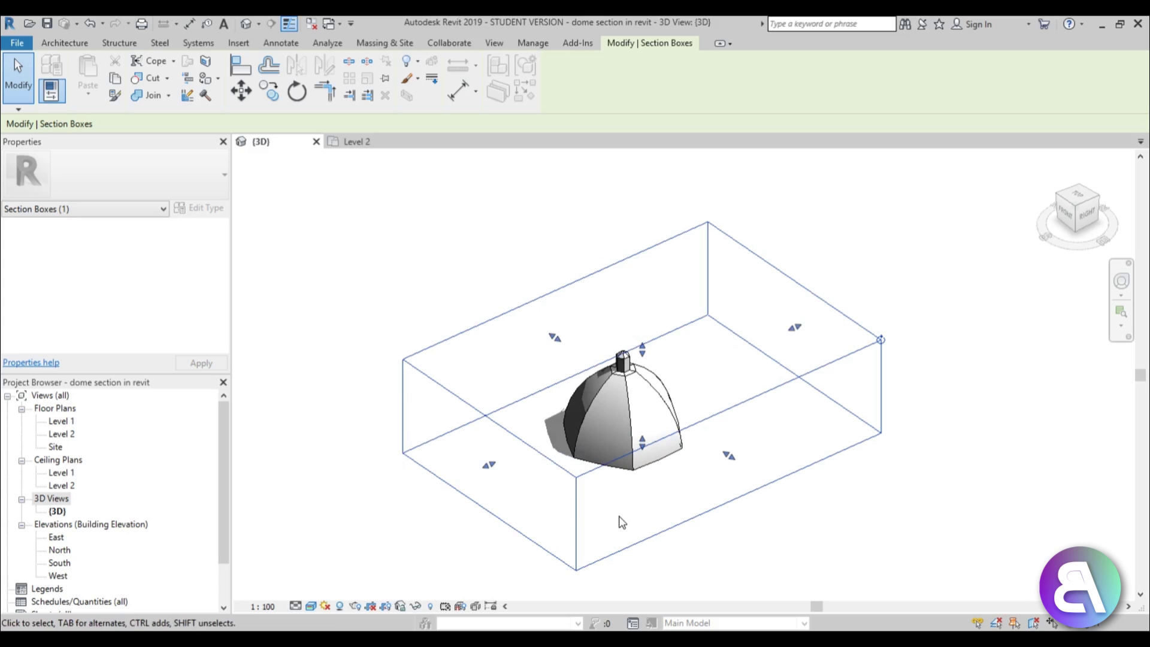
- On the Level 2 plan, place a camera below-right of the dome aimed past it, creating 3D View 1
left_click(424, 516)
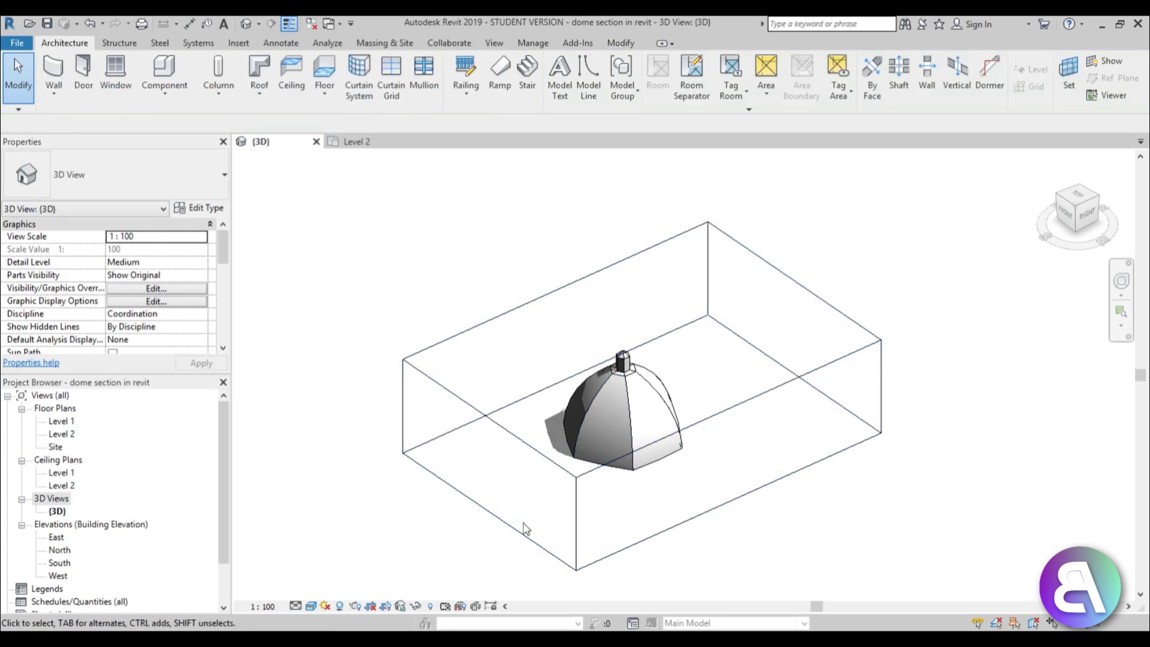
double_click(63, 434)
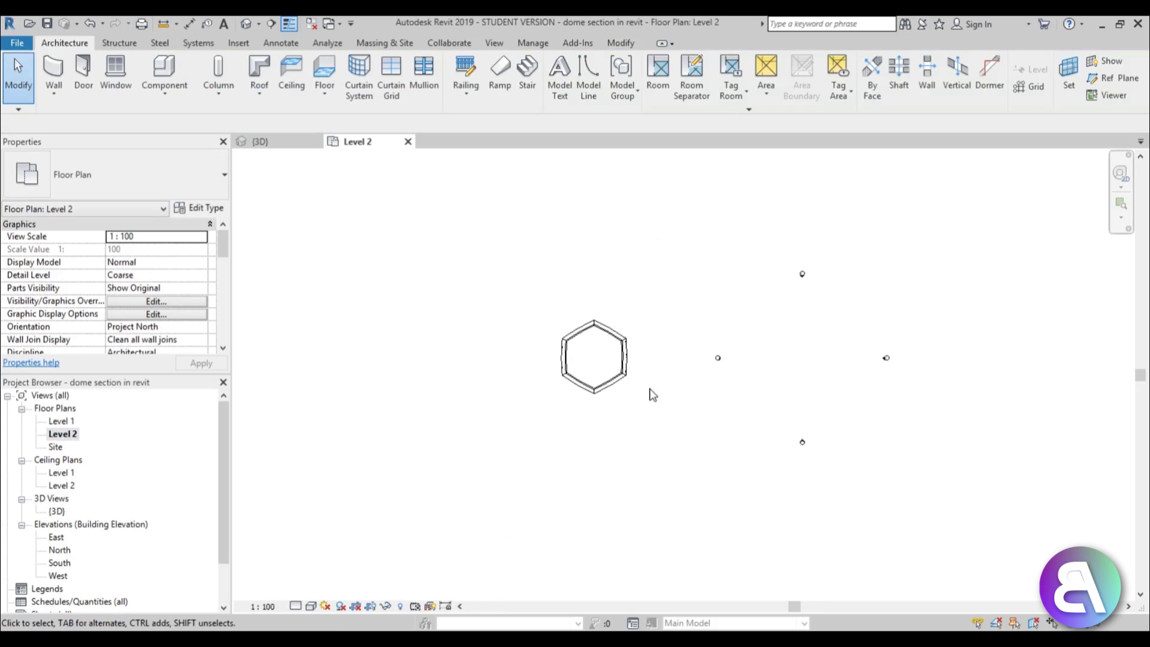
left_click(258, 24)
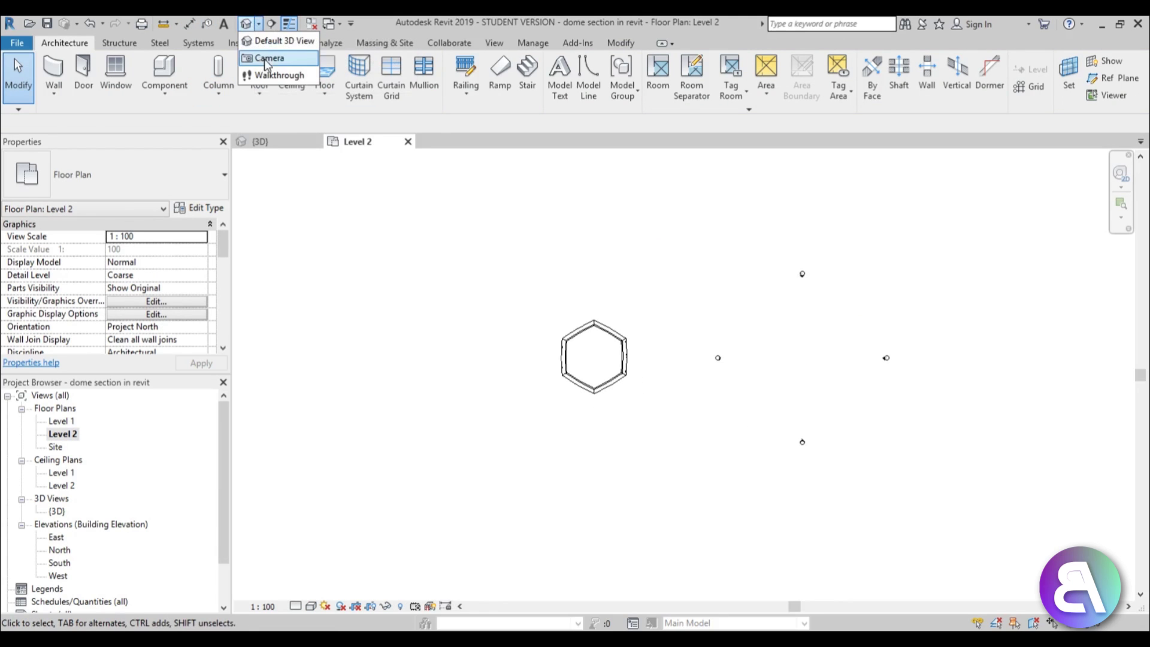
left_click(266, 59)
left_click(683, 470)
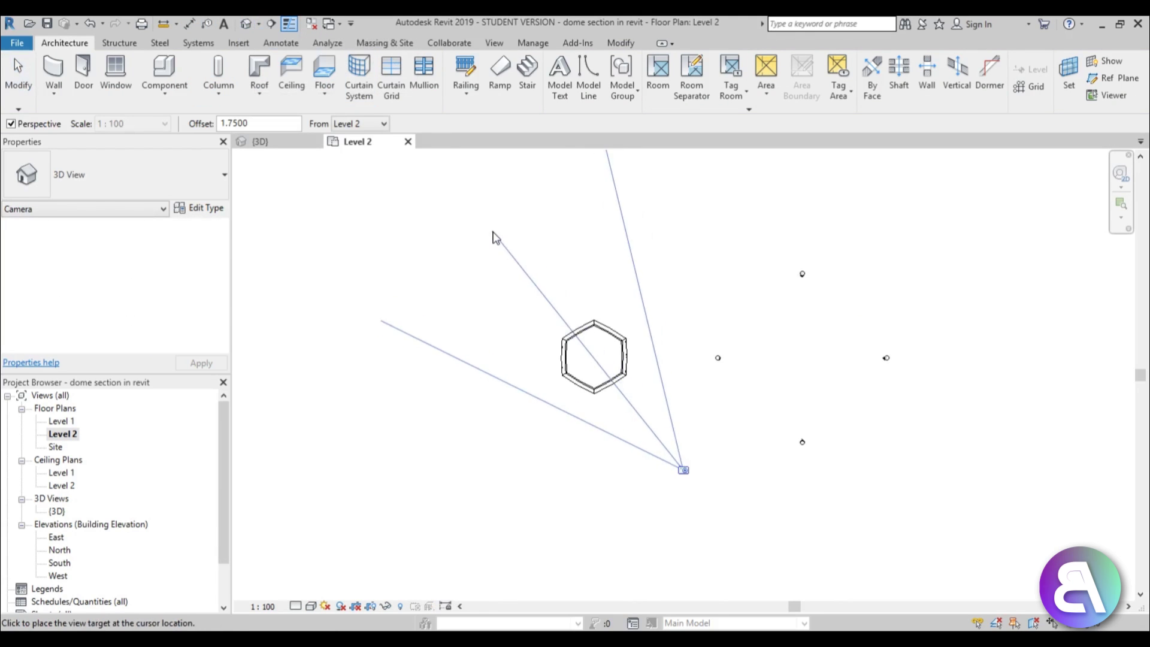
left_click(494, 237)
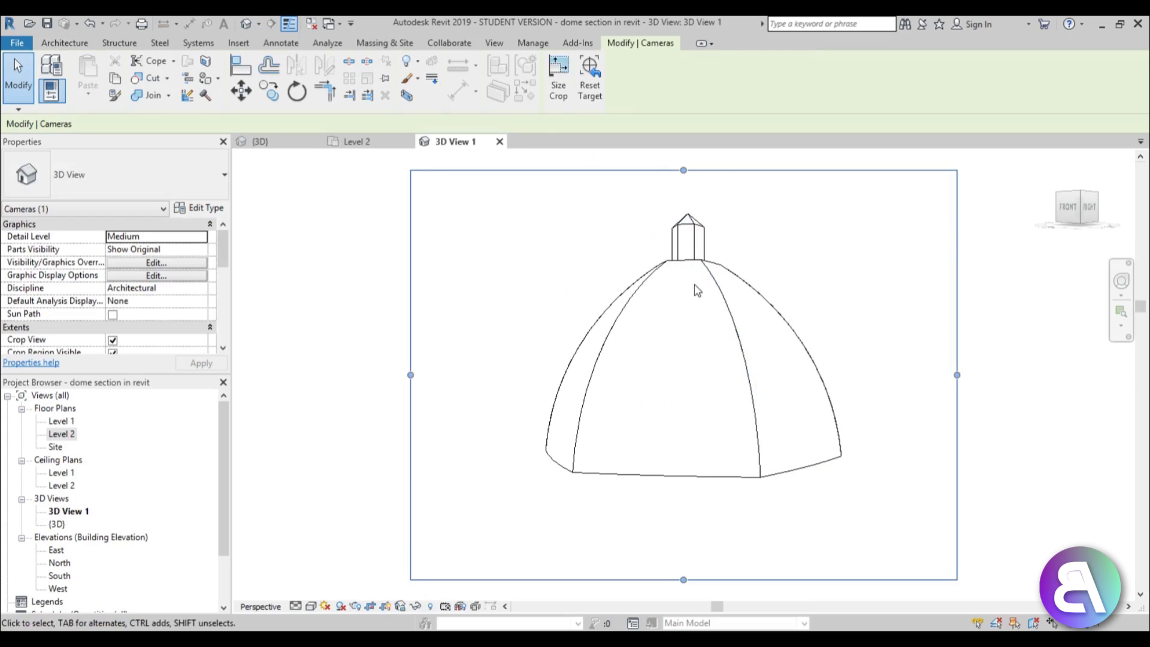
- Check the camera on the Level 1 plan and extend 3D View 1's crop region upward
left_click(696, 291)
scroll(693, 381, "up", 5)
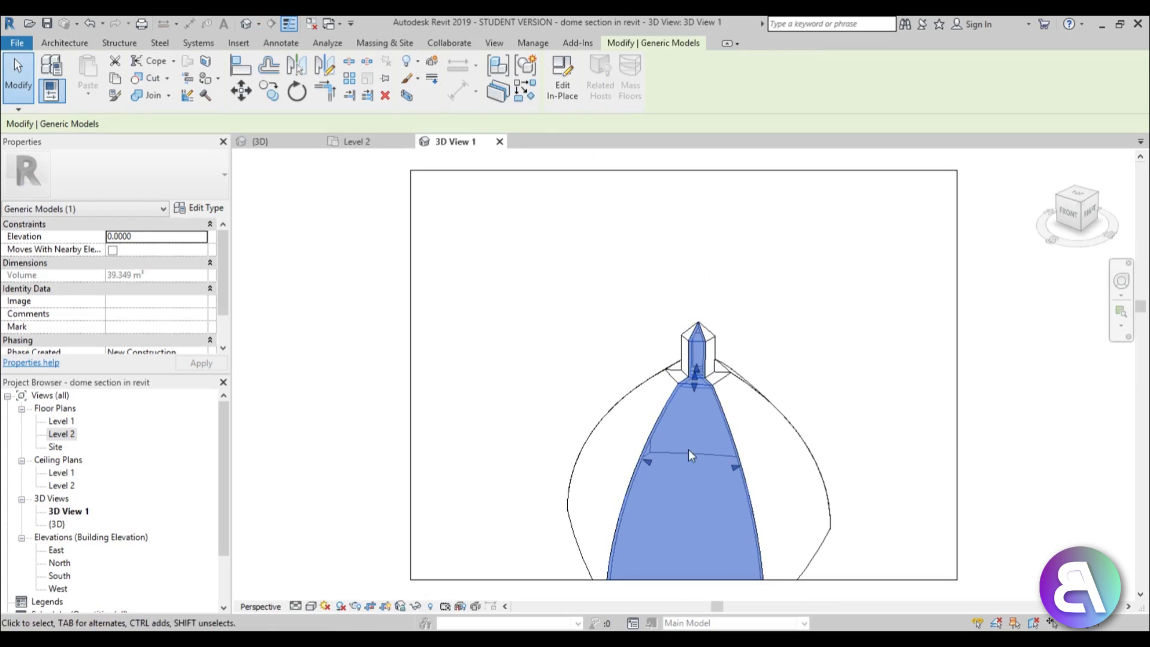
scroll(690, 455, "down", 5)
left_click(785, 450)
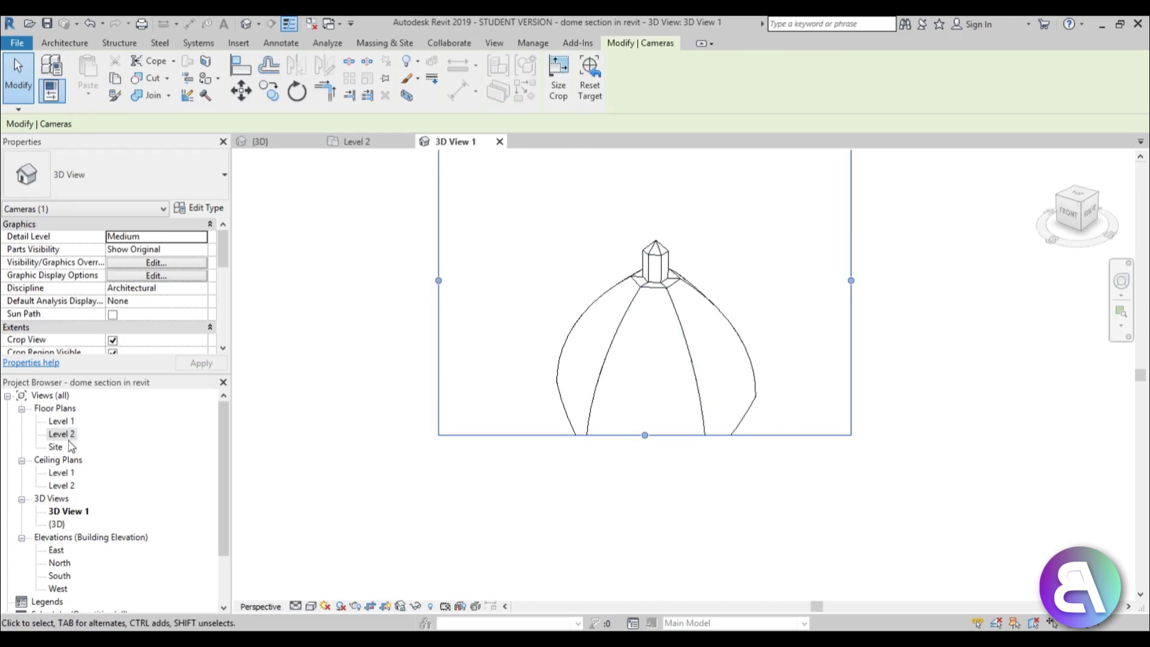
double_click(62, 421)
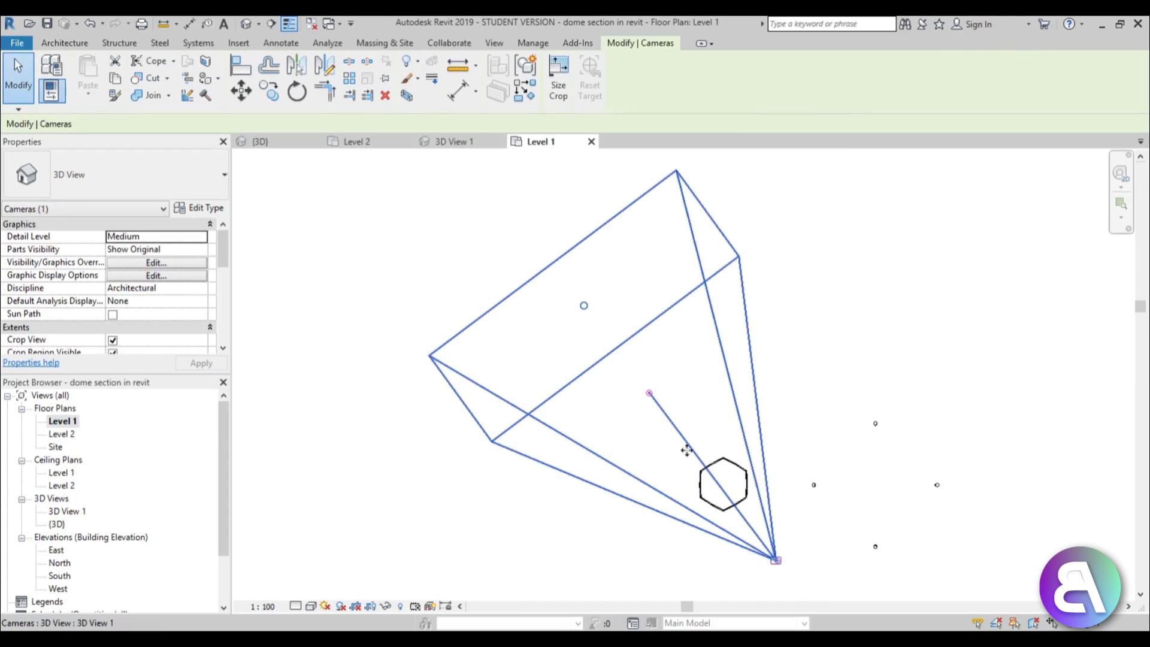
double_click(82, 514)
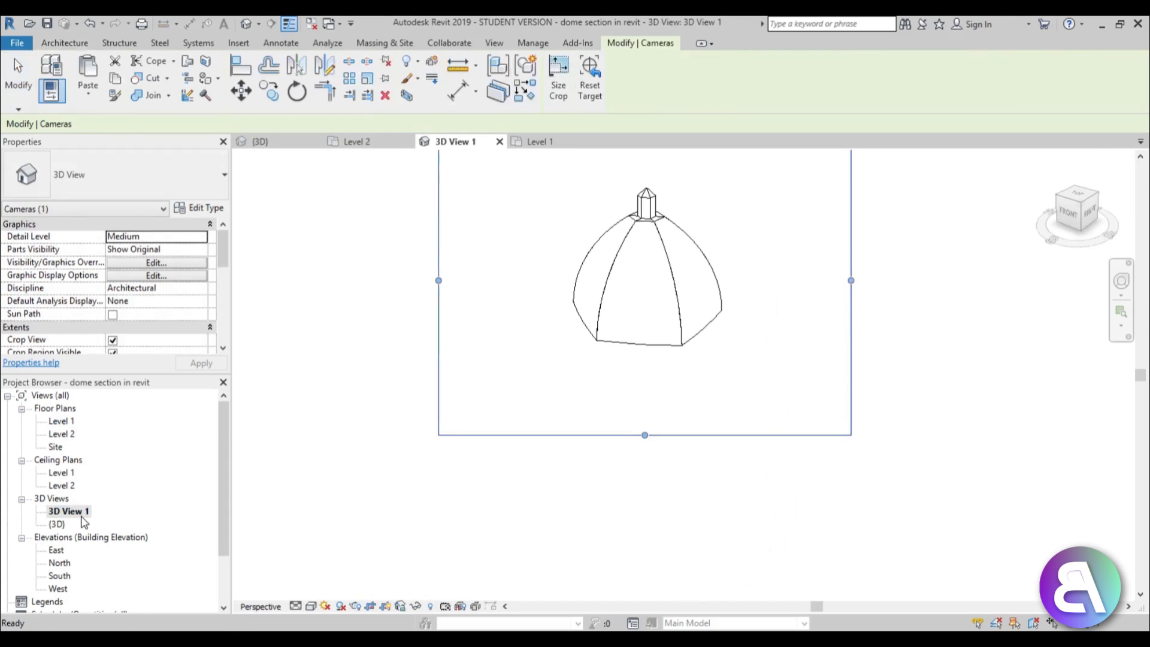
scroll(503, 318, "up", 3)
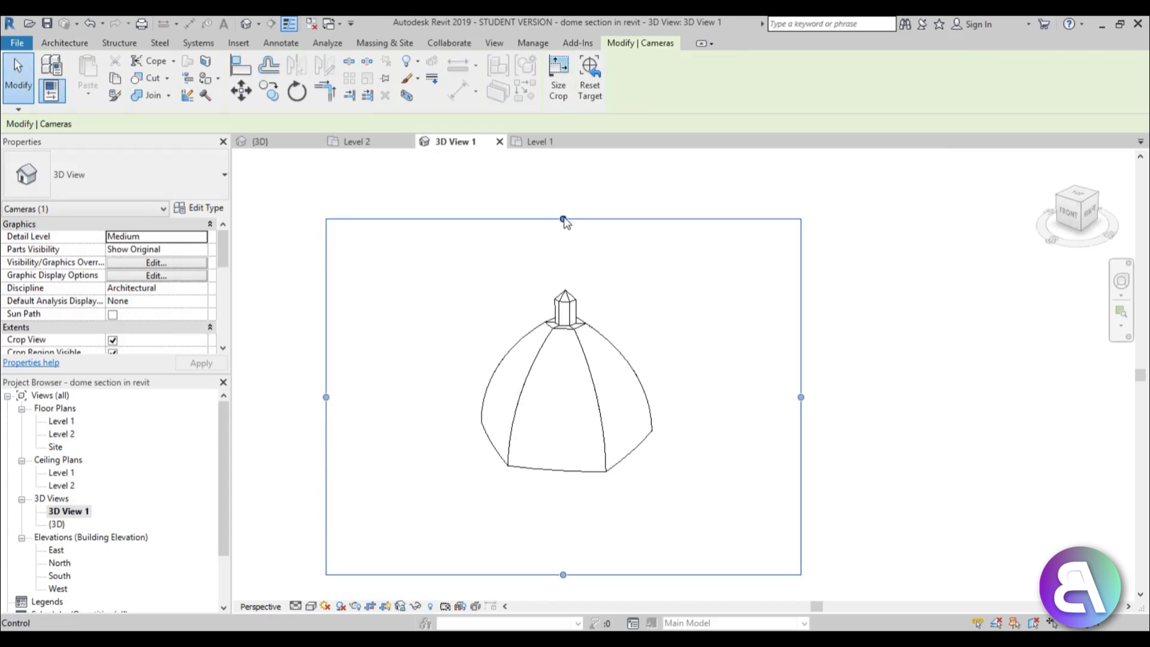
left_click_drag(563, 219, 564, 201)
- Set the visual style to shaded with shadows and orbit to inspect a dome segment
left_click(318, 606)
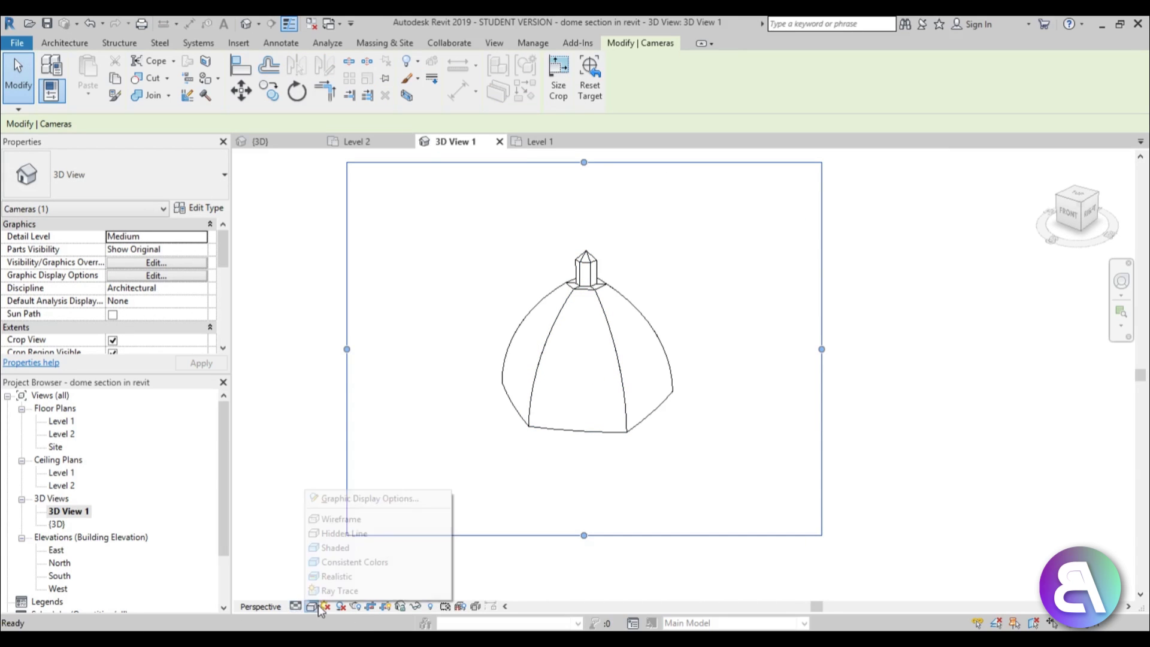
left_click(336, 576)
left_click(340, 606)
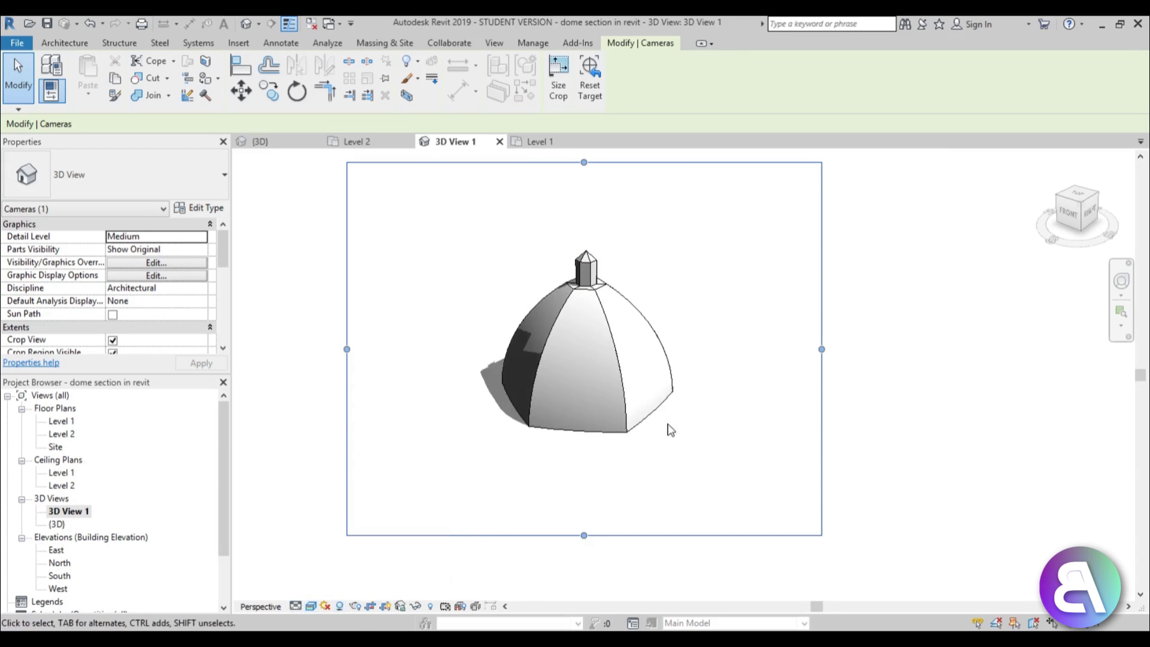
middle_click_drag(669, 430, 635, 455, "shift")
left_click(579, 361)
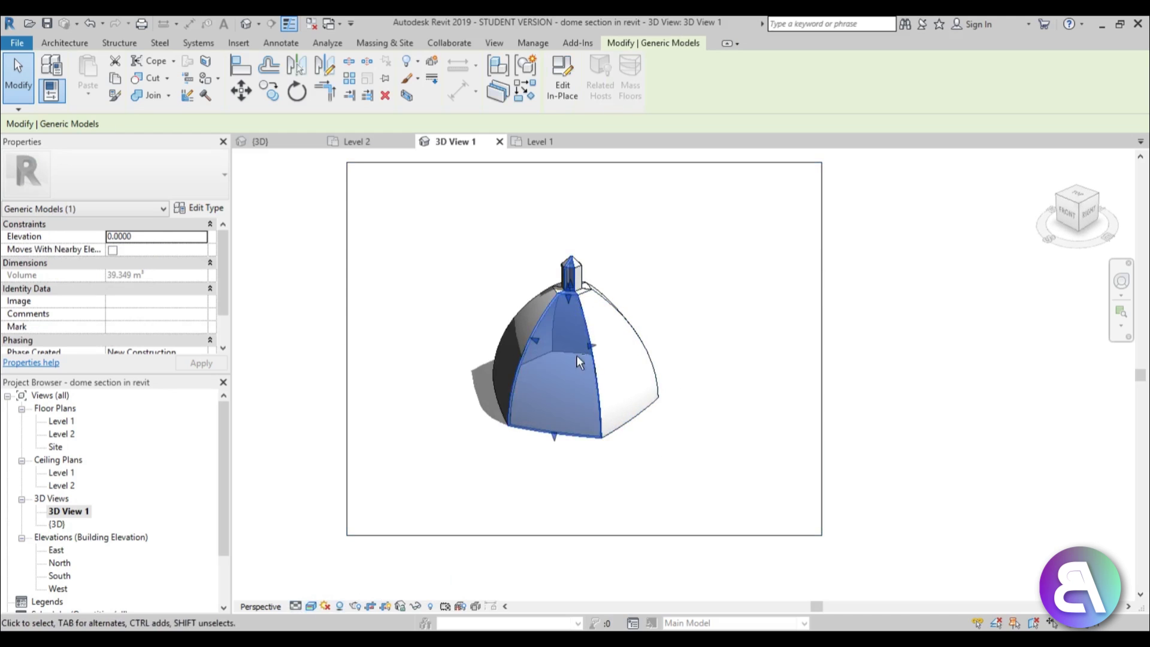
middle_click_drag(578, 362, 659, 383, "shift")
left_click(706, 294)
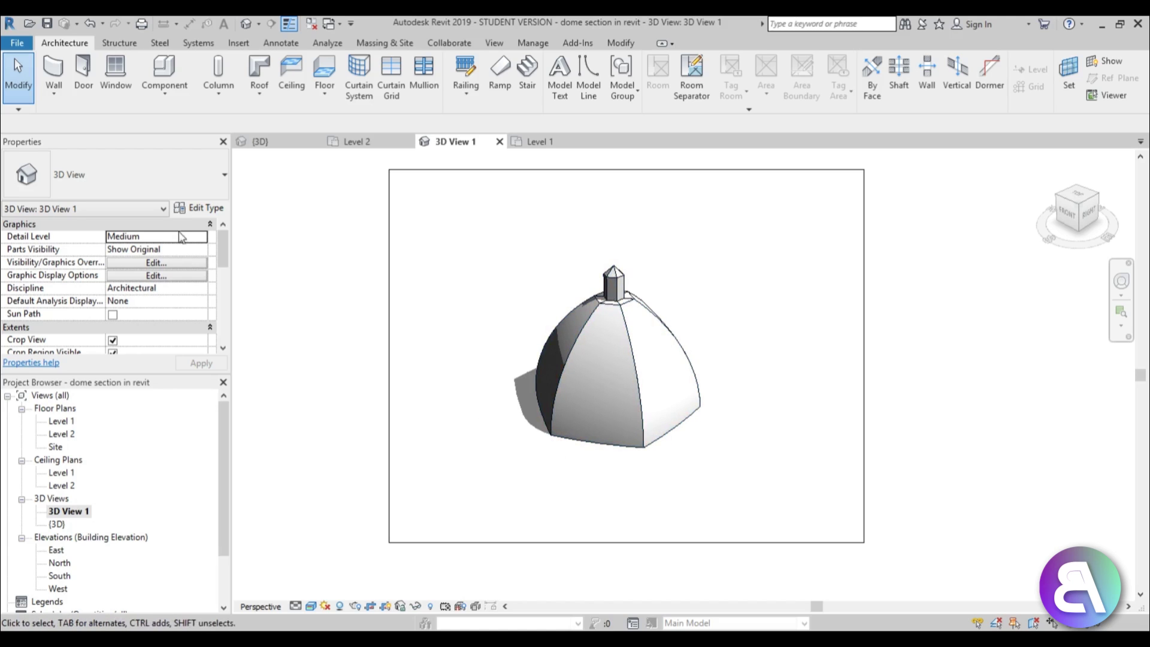
- Enable the section box in 3D View 1 and drag its side inward to slice the dome and lantern
left_click_drag(218, 251, 223, 288)
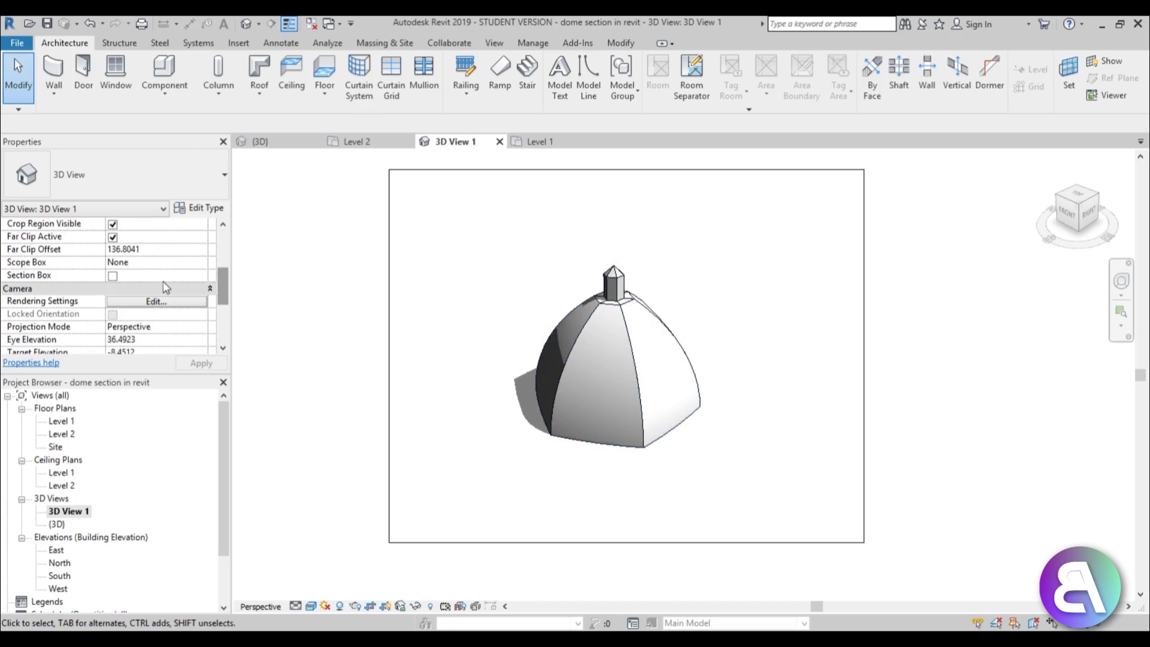
left_click(112, 276)
scroll(726, 317, "down", 3)
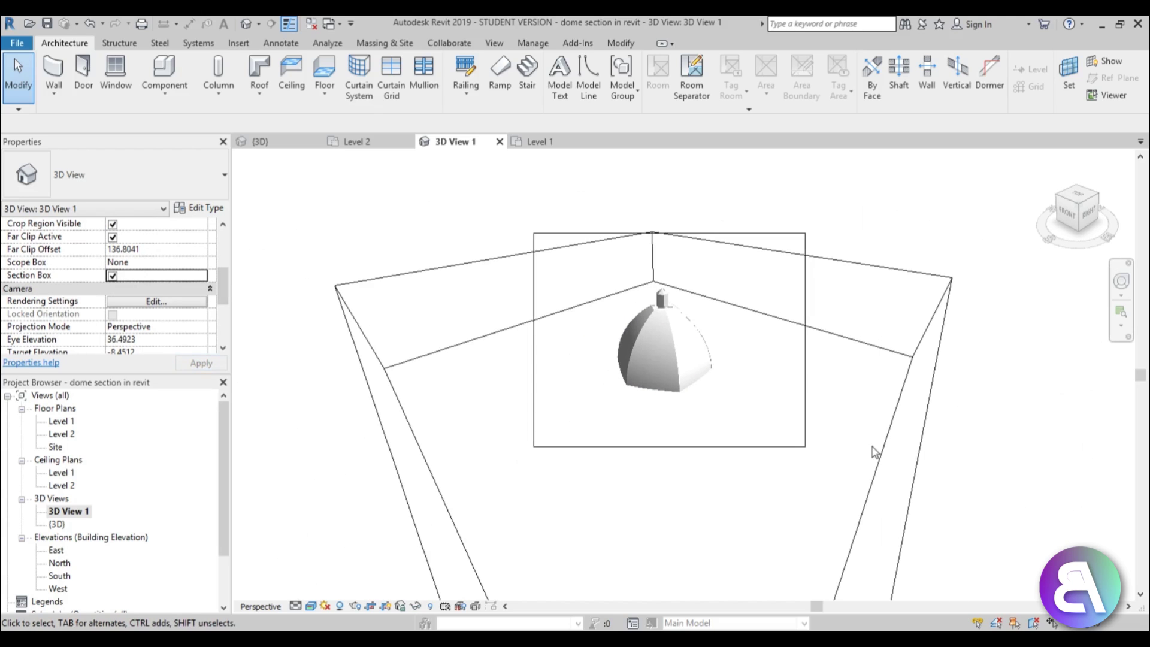
left_click(893, 446)
left_click_drag(893, 446, 654, 544)
scroll(678, 372, "up", 3)
scroll(723, 568, "up", 5)
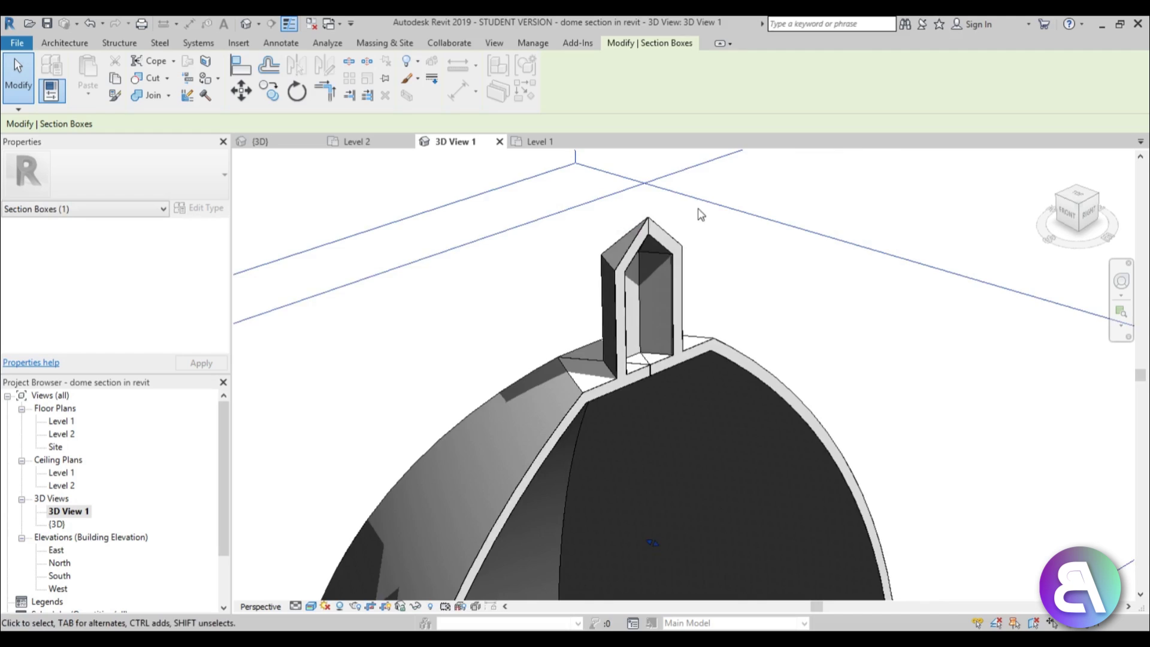
- Tighten the crop frame around the sliced dome by moving its bottom, left and right edges inward
scroll(765, 381, "down", 5)
scroll(766, 381, "down", 4)
left_click(719, 404)
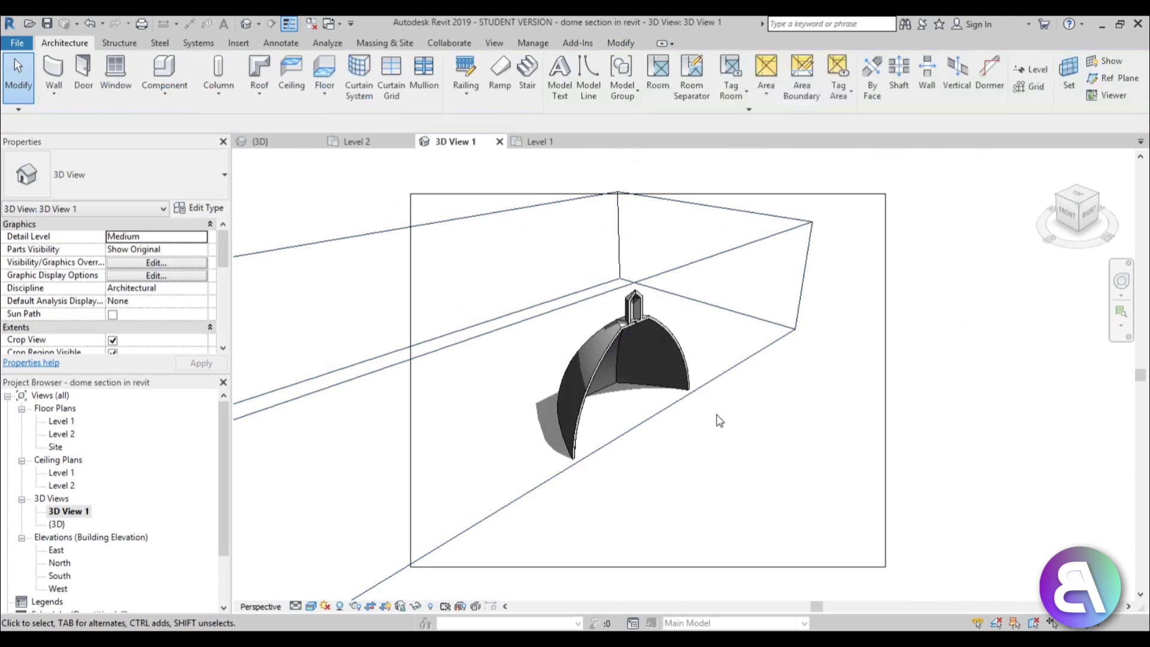
left_click(664, 567)
left_click_drag(648, 566, 648, 522)
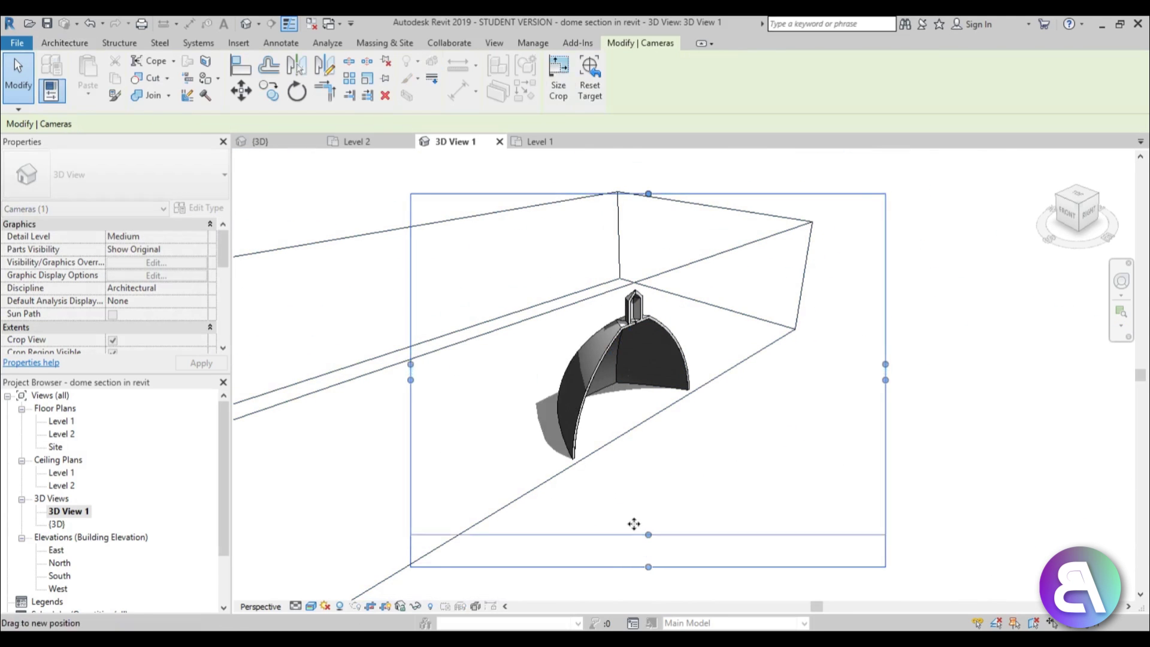
left_click_drag(658, 194, 657, 212)
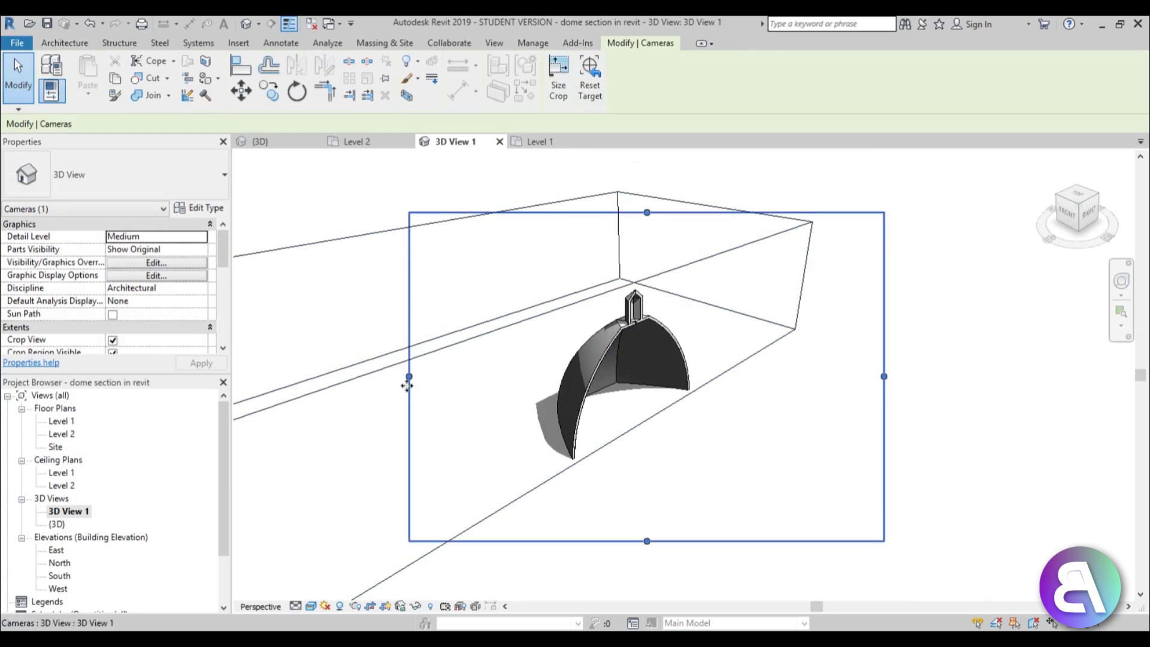
left_click_drag(410, 376, 477, 376)
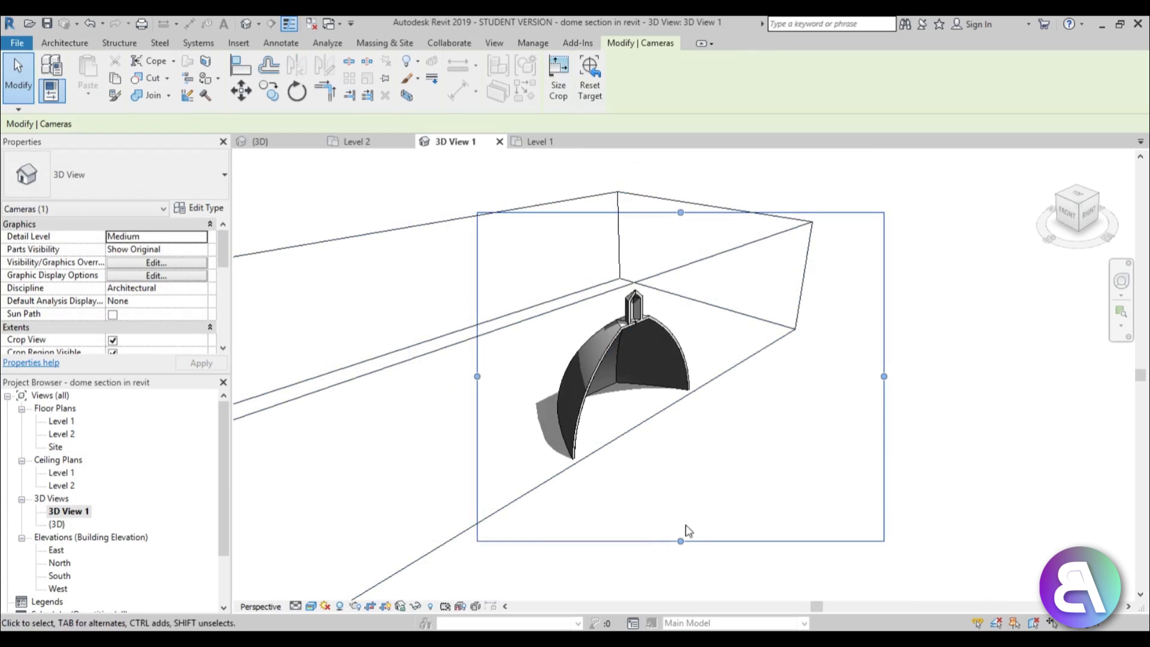
left_click_drag(680, 541, 679, 513)
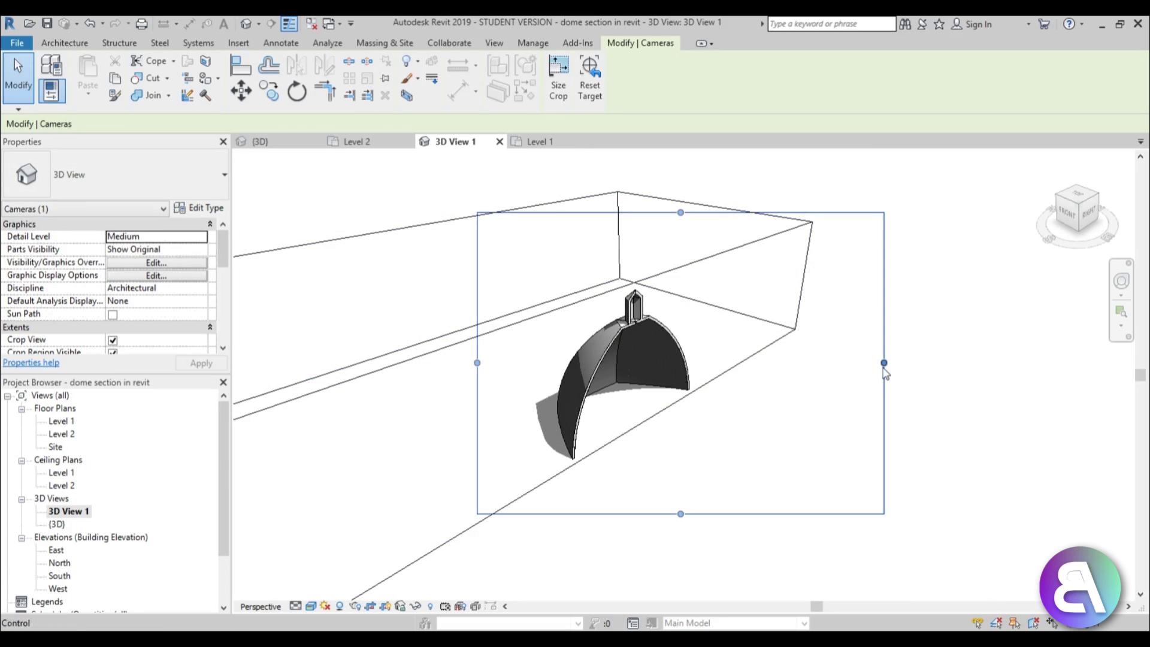
left_click_drag(884, 363, 785, 364)
left_click(783, 475)
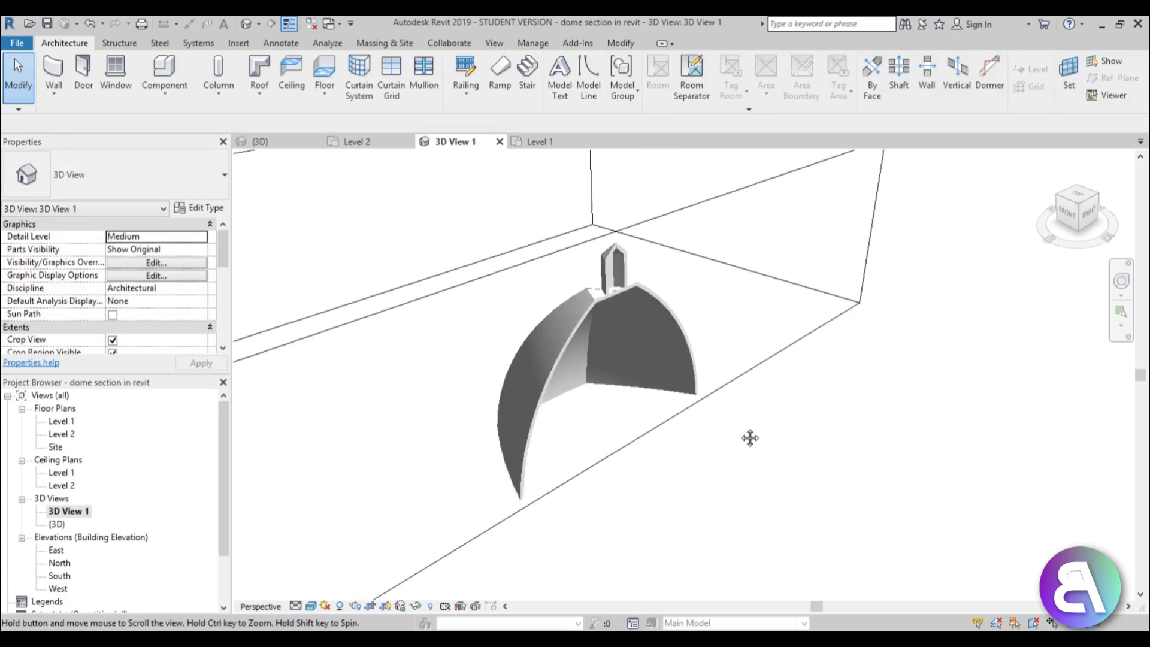
middle_click_drag(743, 443, 734, 439)
- Open the rendering settings with RR, dismiss the save reminder, and pan the dome into frame
key("r")
key("r")
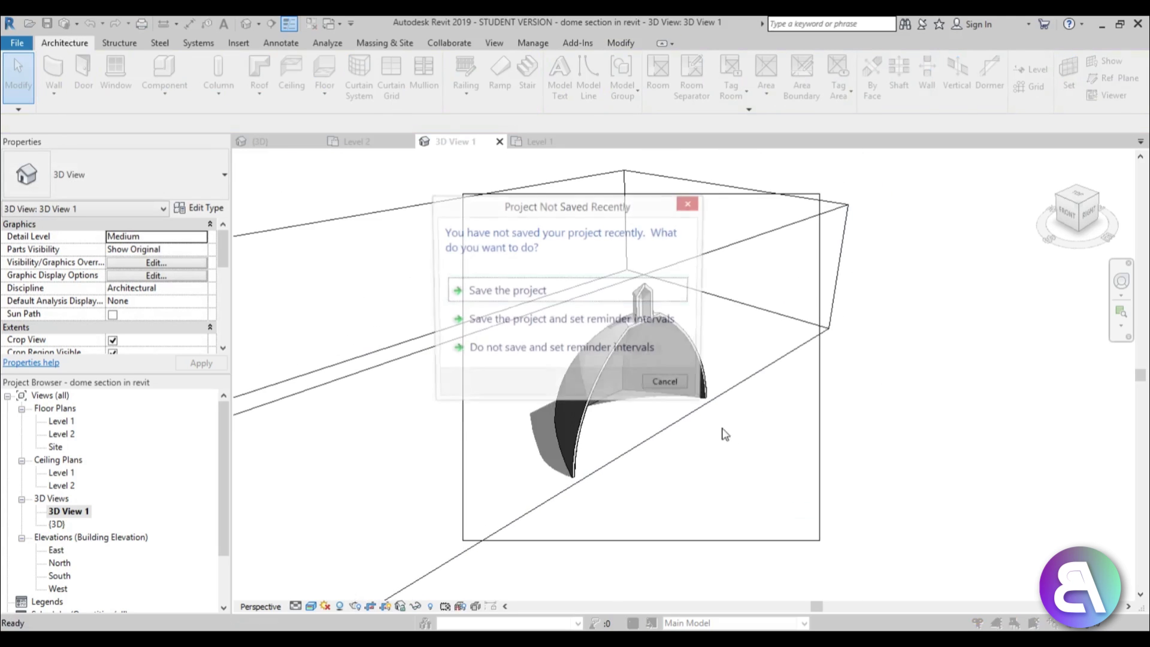
left_click(668, 386)
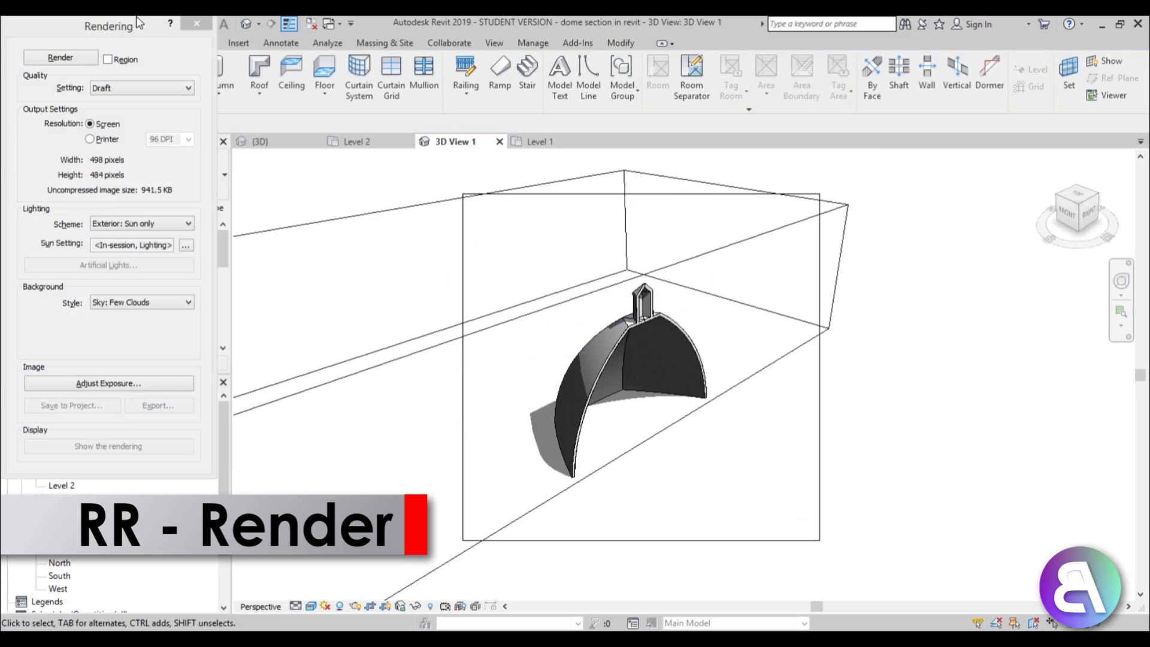
left_click_drag(90, 25, 122, 65)
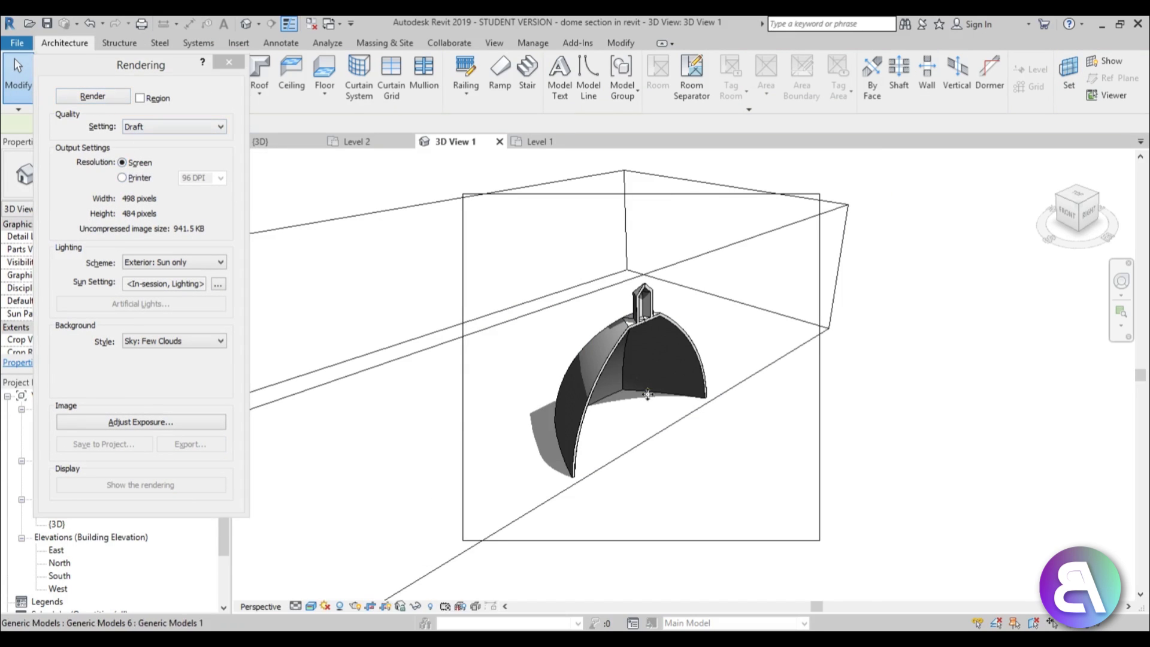
left_click(668, 373)
scroll(668, 372, "up", 2)
left_click(617, 437)
middle_click_drag(618, 436, 590, 413)
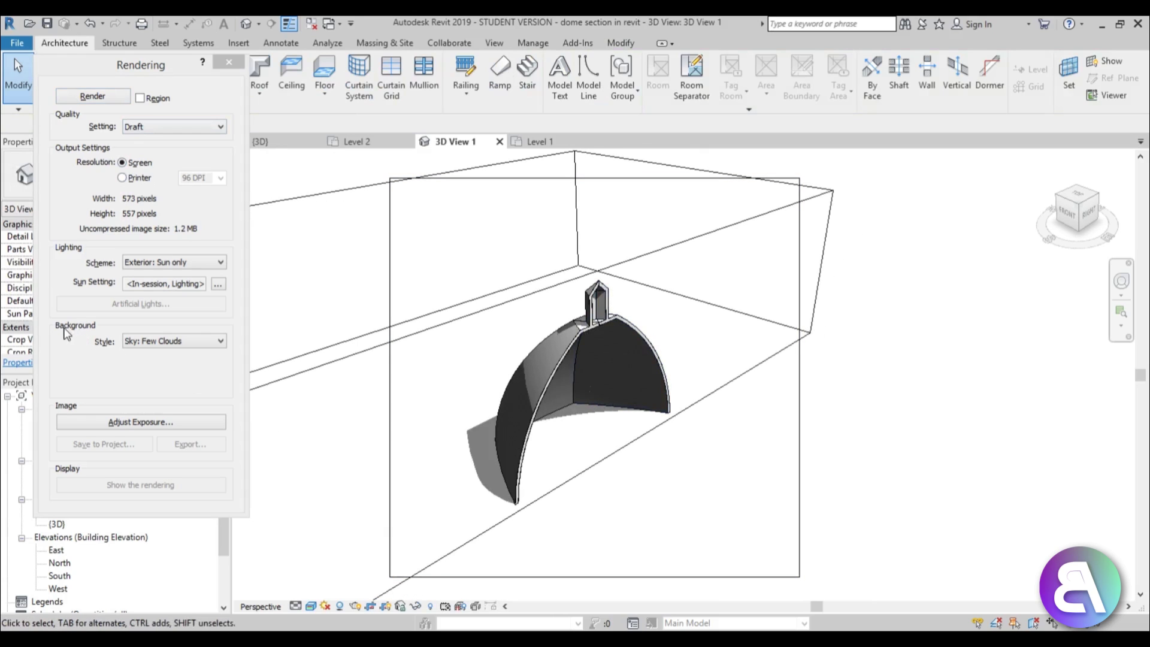
- Render the cut dome on a Transparent background and export it as PNG '3D View 1' on the Desktop
left_click(143, 341)
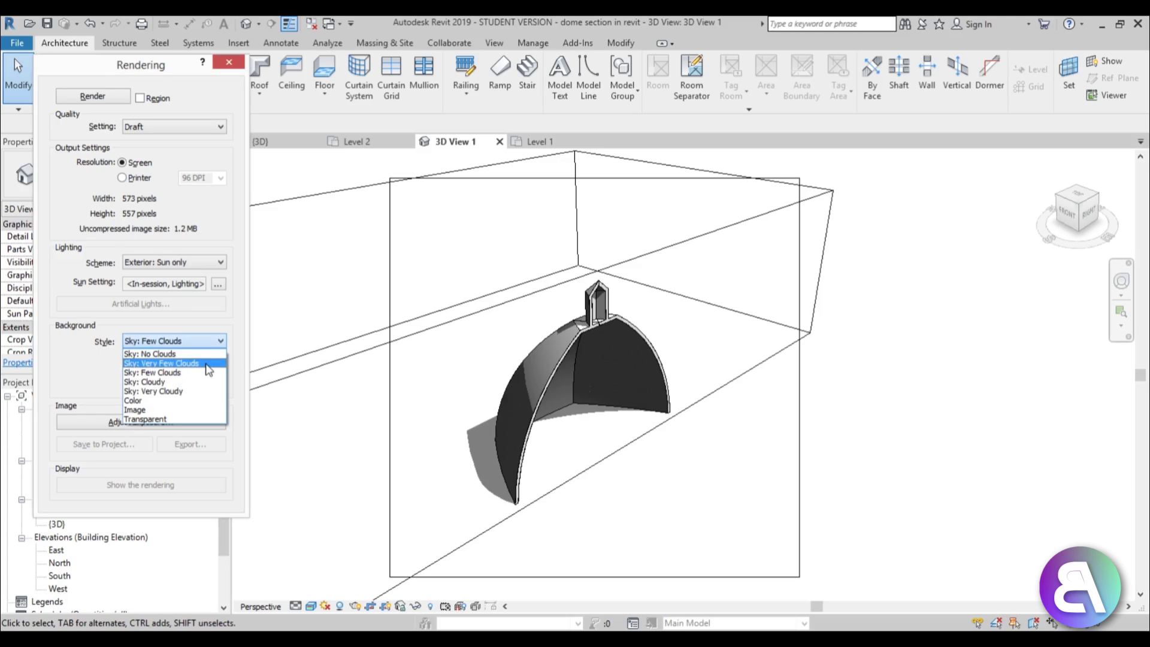
left_click(142, 420)
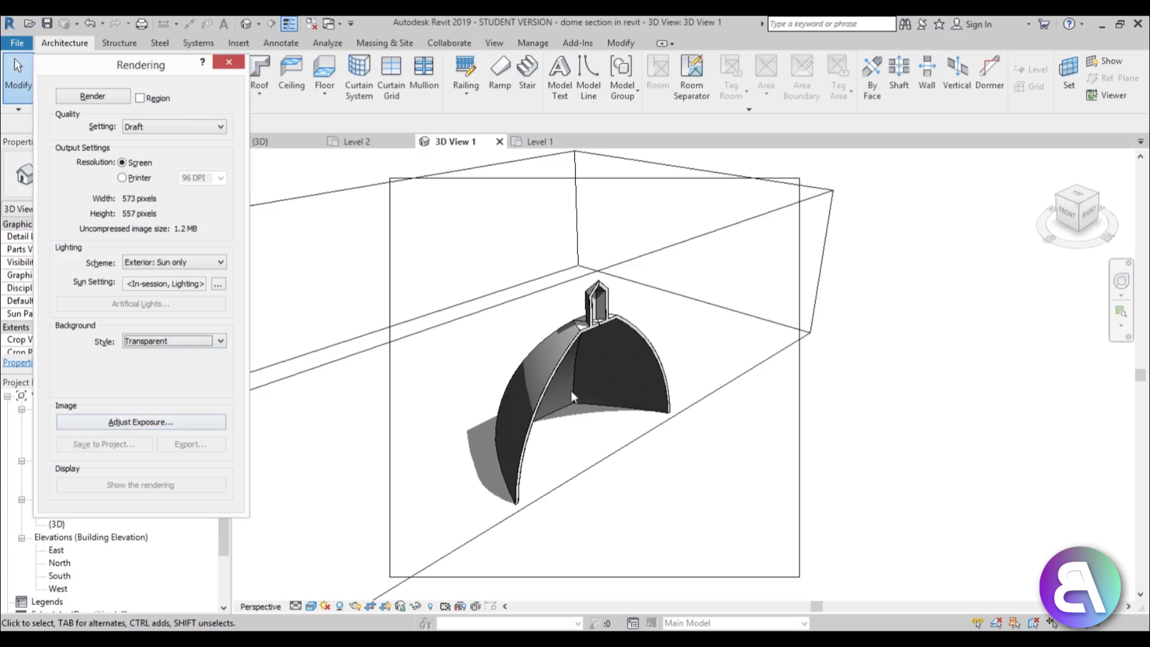
left_click(103, 100)
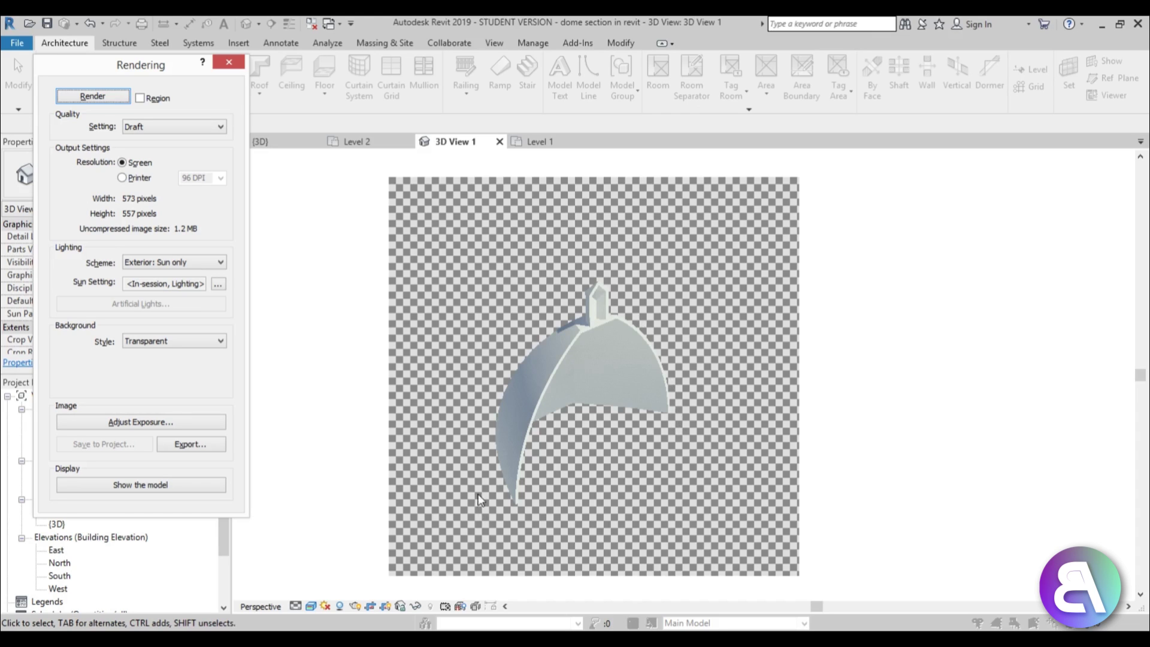
left_click(179, 447)
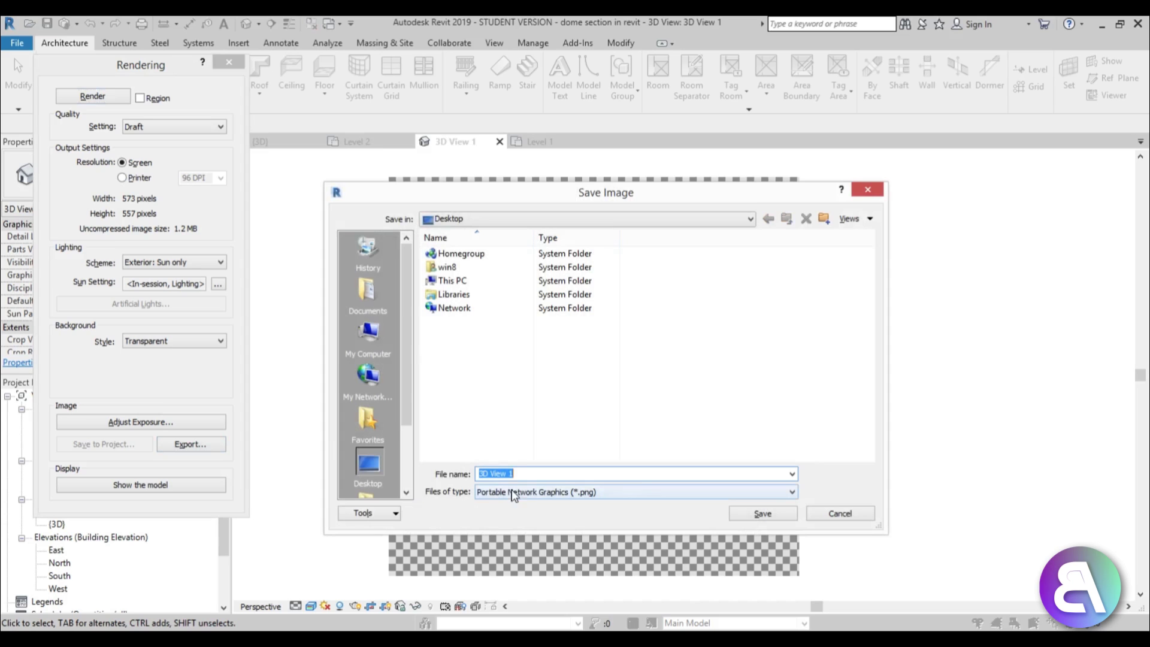
left_click(771, 517)
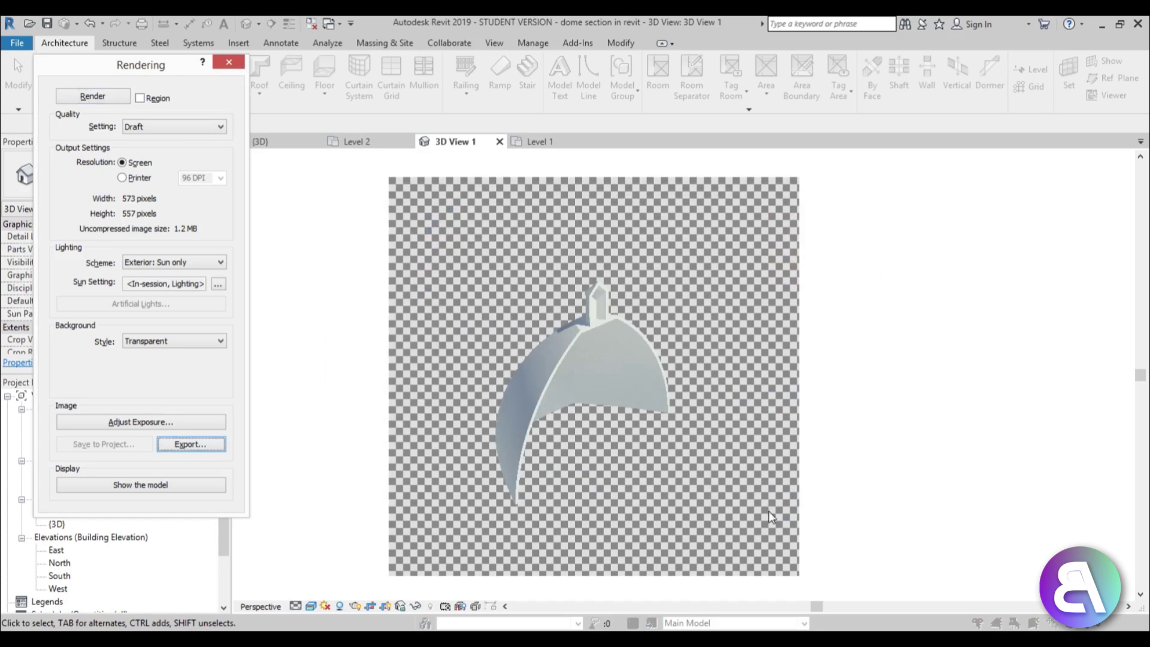
left_click(229, 62)
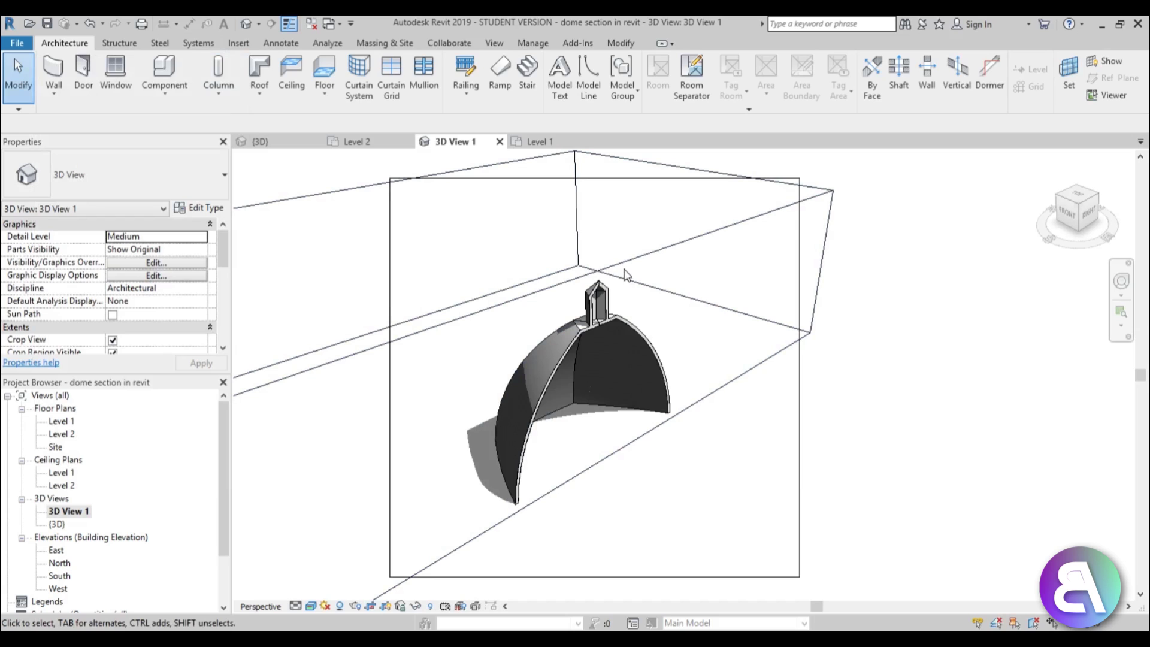
- Shift the section box cut to the dome's opposite half and reopen the rendering settings with RR
left_click(624, 275)
scroll(598, 224, "down", 2)
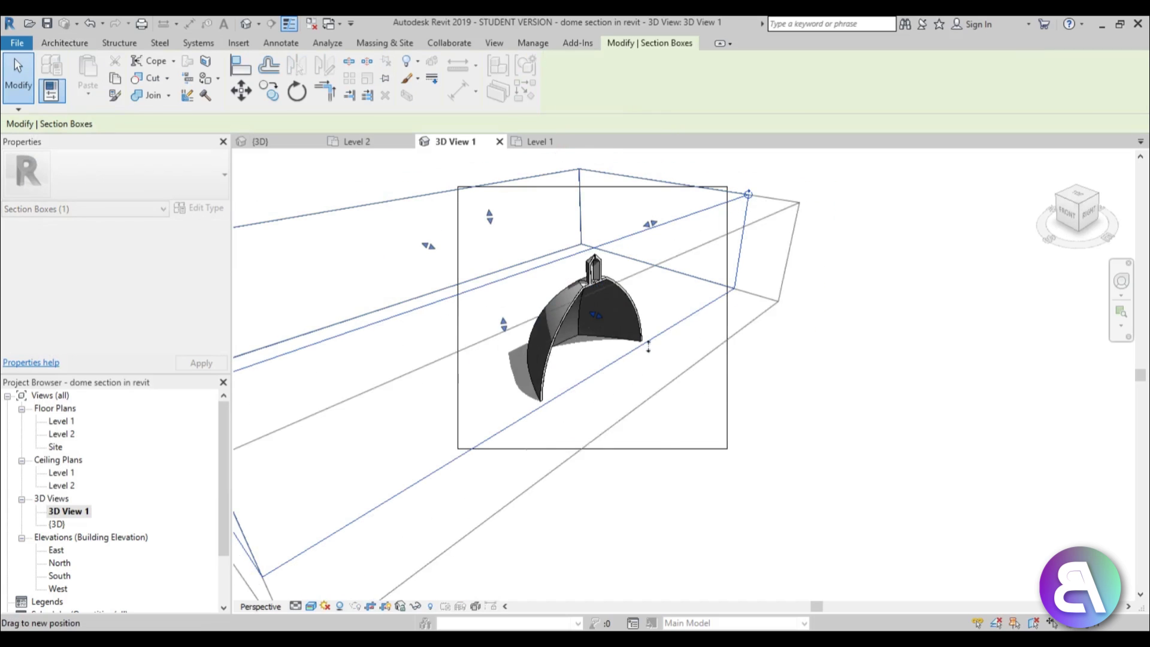
middle_click_drag(647, 346, 539, 377, "shift")
scroll(569, 375, "up", 5)
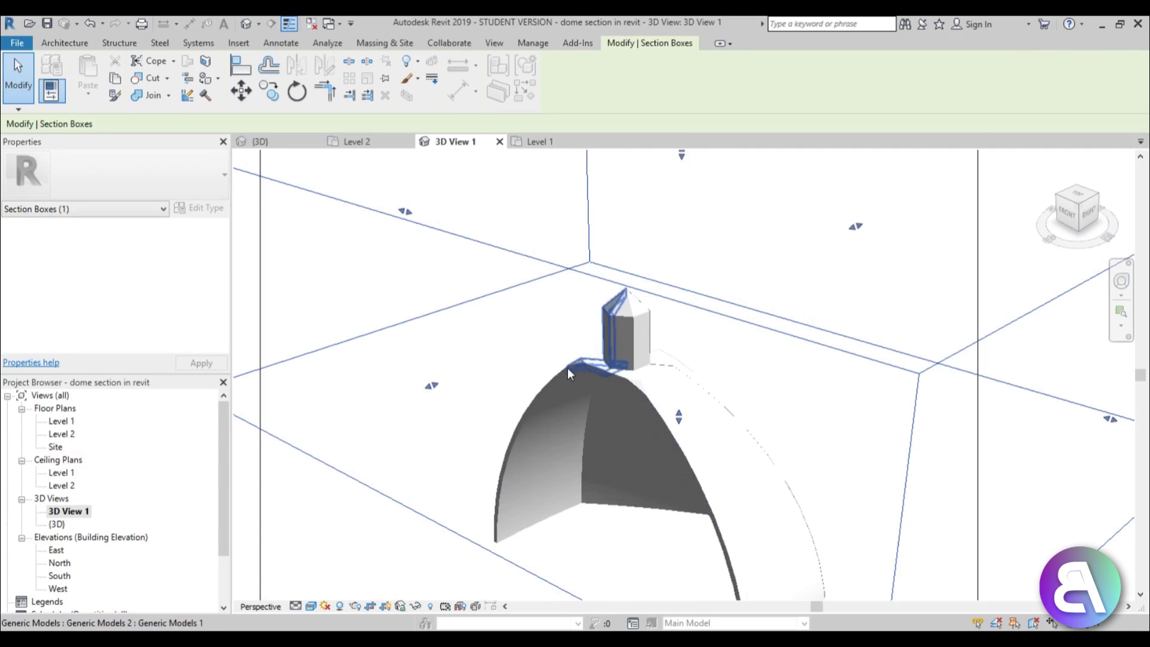
mouse_move(431, 385)
left_mouse_down()
mouse_move(457, 381)
mouse_move(418, 397)
mouse_move(431, 398)
left_mouse_up()
scroll(419, 397, "up", 3)
scroll(609, 282, "up", 5)
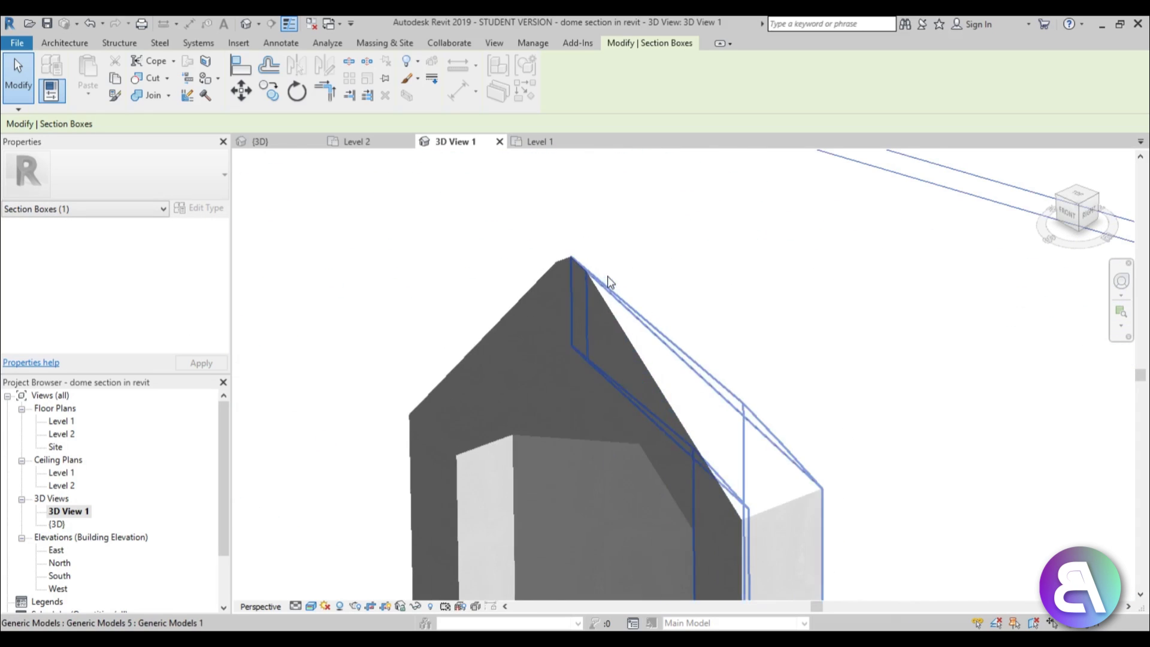
scroll(609, 282, "down", 10)
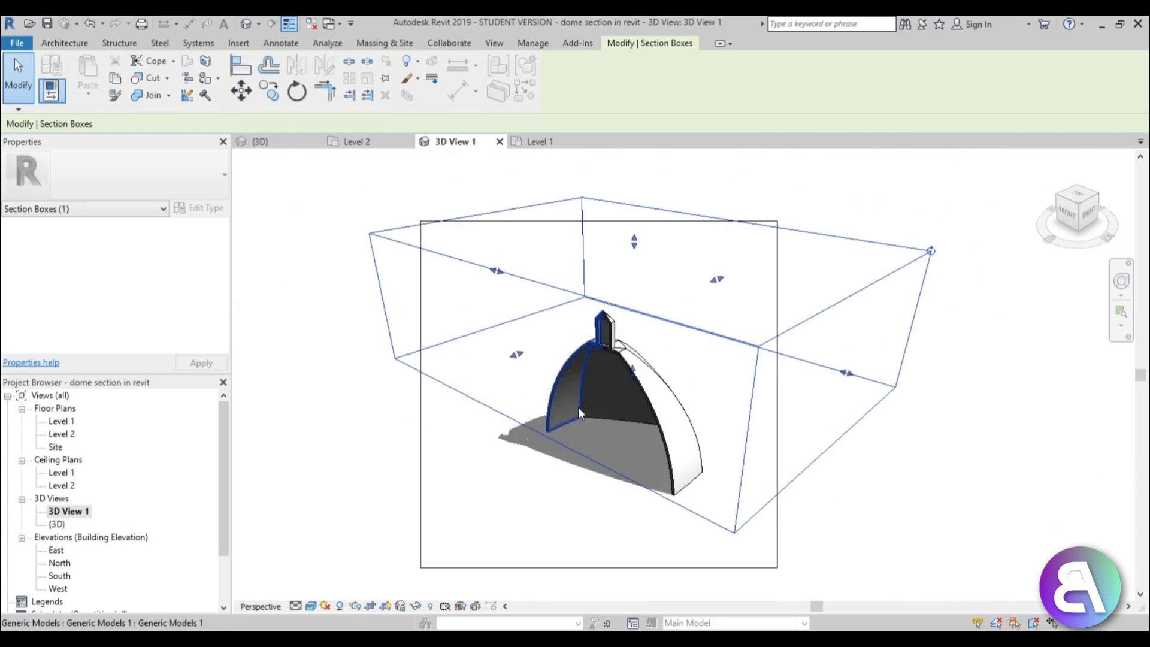
scroll(599, 414, "up", 2)
key("Escape")
key("r")
key("r")
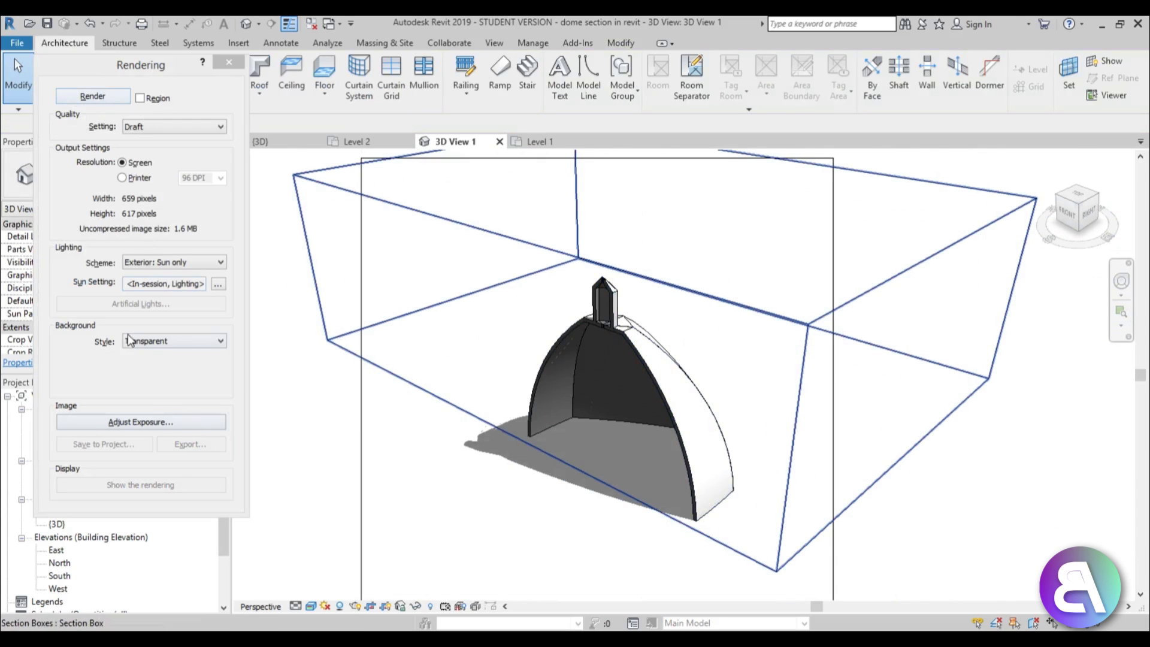
- Render the dome's other cut half and export it as a PNG to the Desktop
left_click(107, 97)
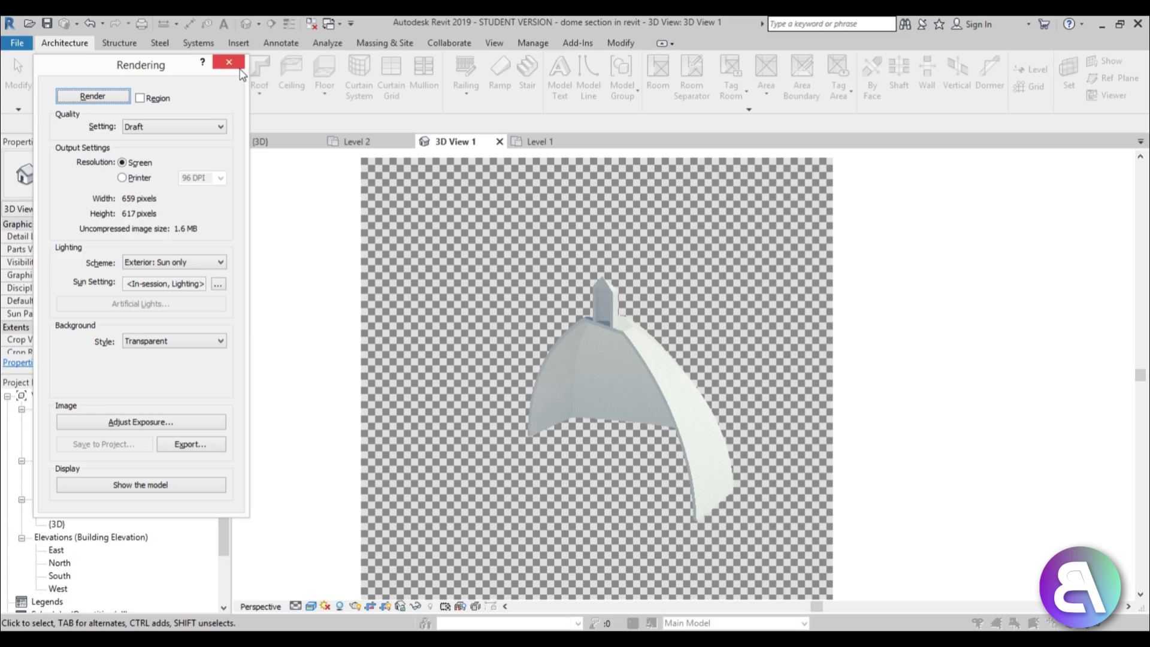
left_click(190, 444)
left_click(542, 474)
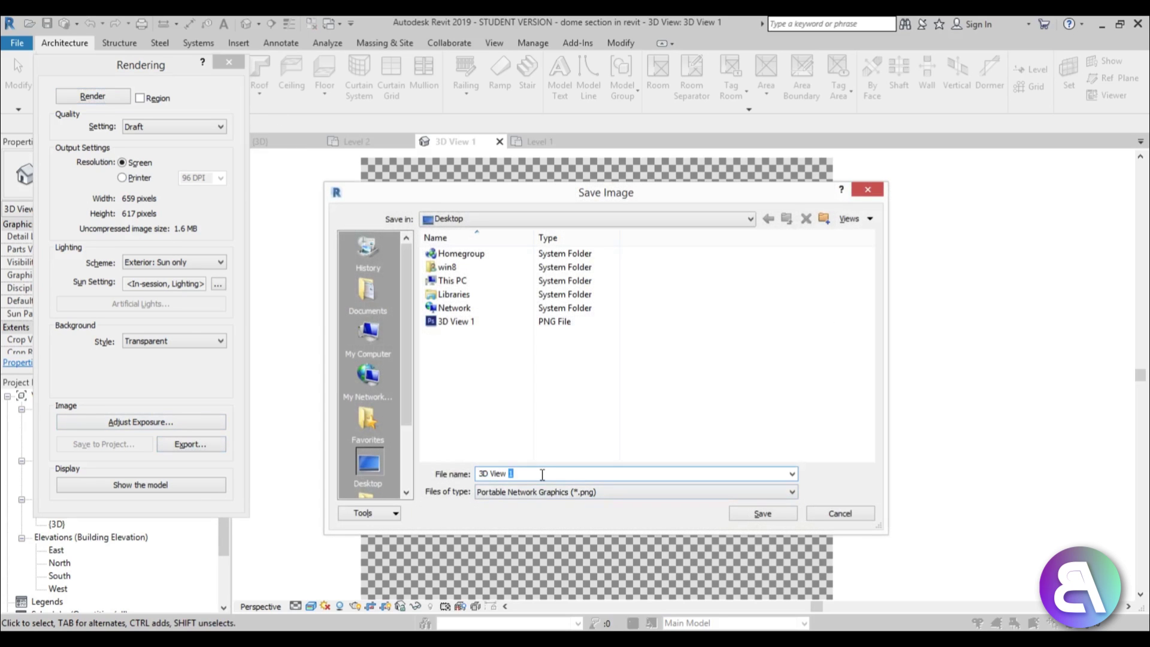
left_click(735, 515)
left_click(228, 62)
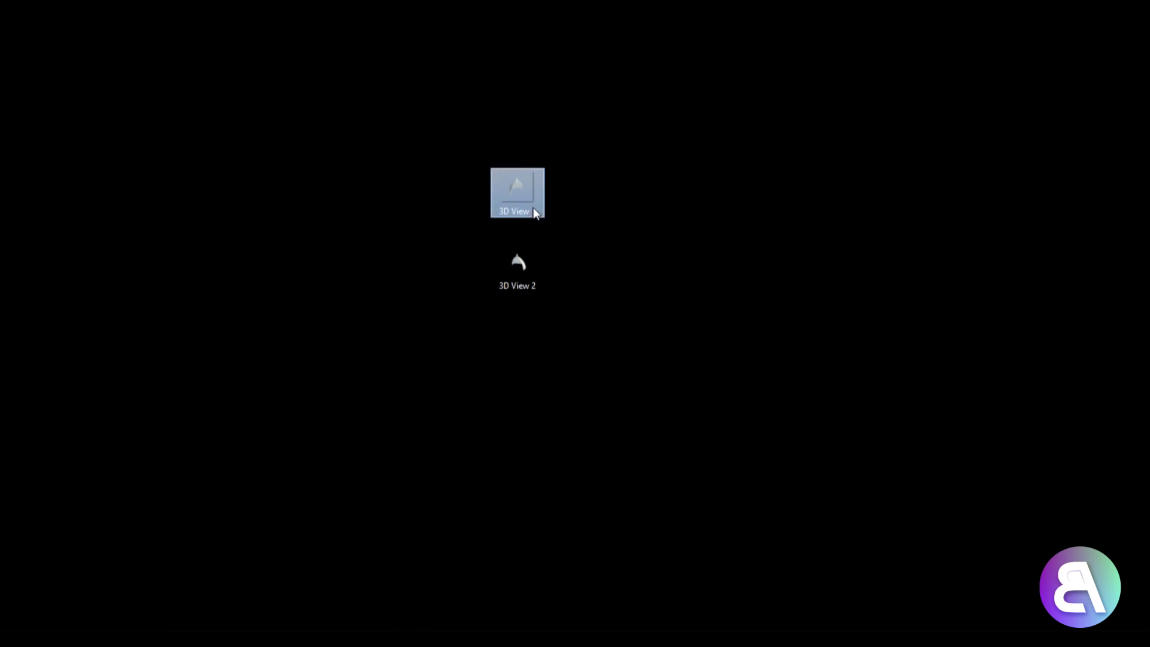
- Open '3D View 1.png' from the desktop in Adobe Photoshop CS6 using Open with
right_click(533, 208)
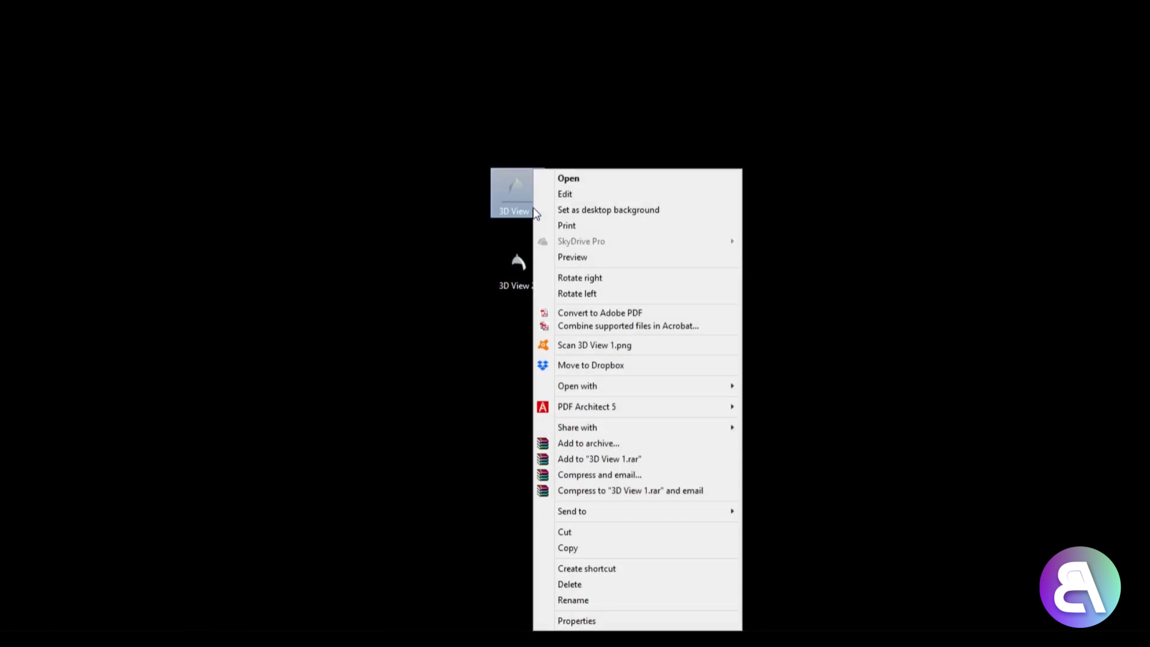
mouse_move(624, 389)
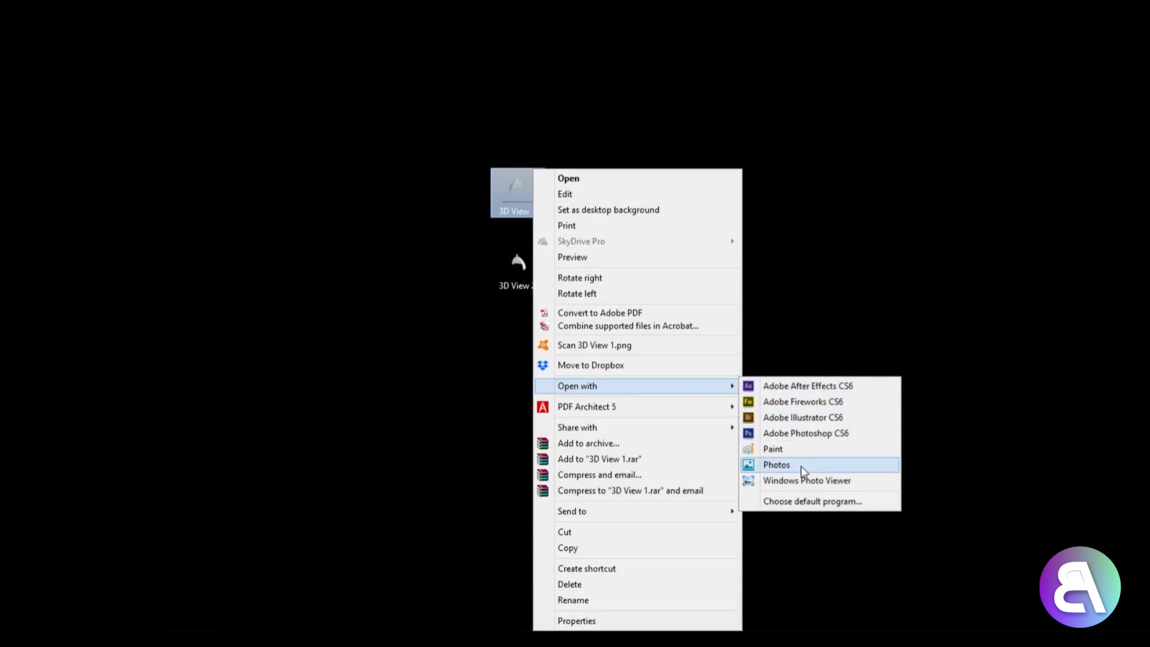
left_click(783, 436)
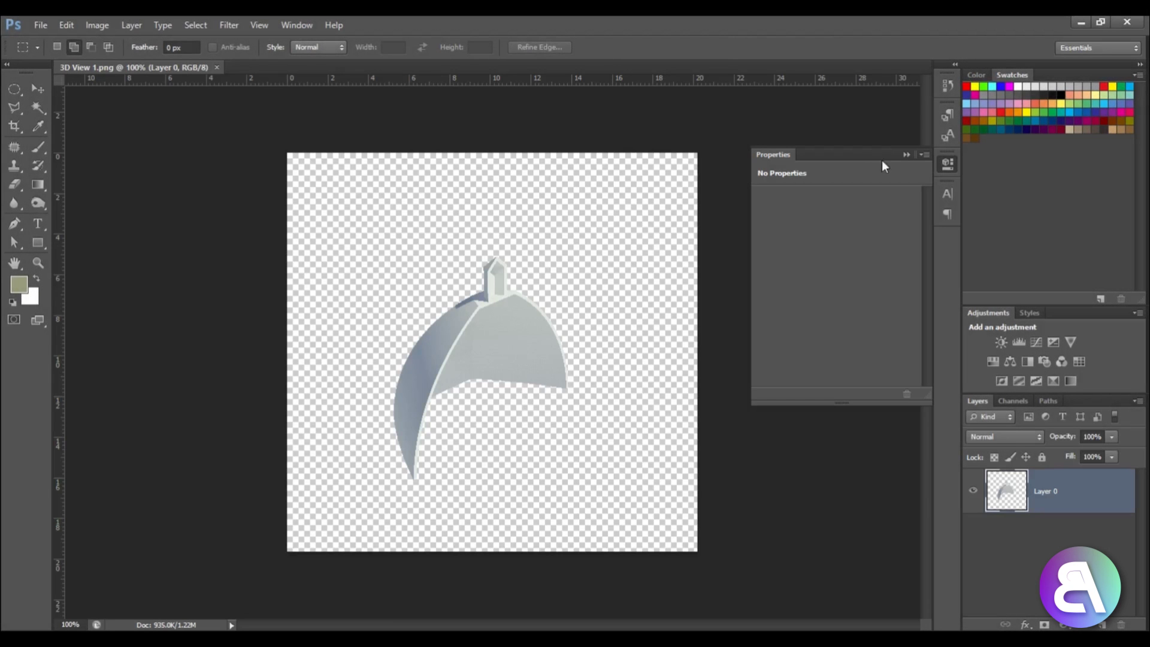
- Create a new empty layer and place it beneath the dome render layer
left_click(905, 154)
scroll(554, 308, "up", 3, "alt")
scroll(667, 236, "down", 1, "alt")
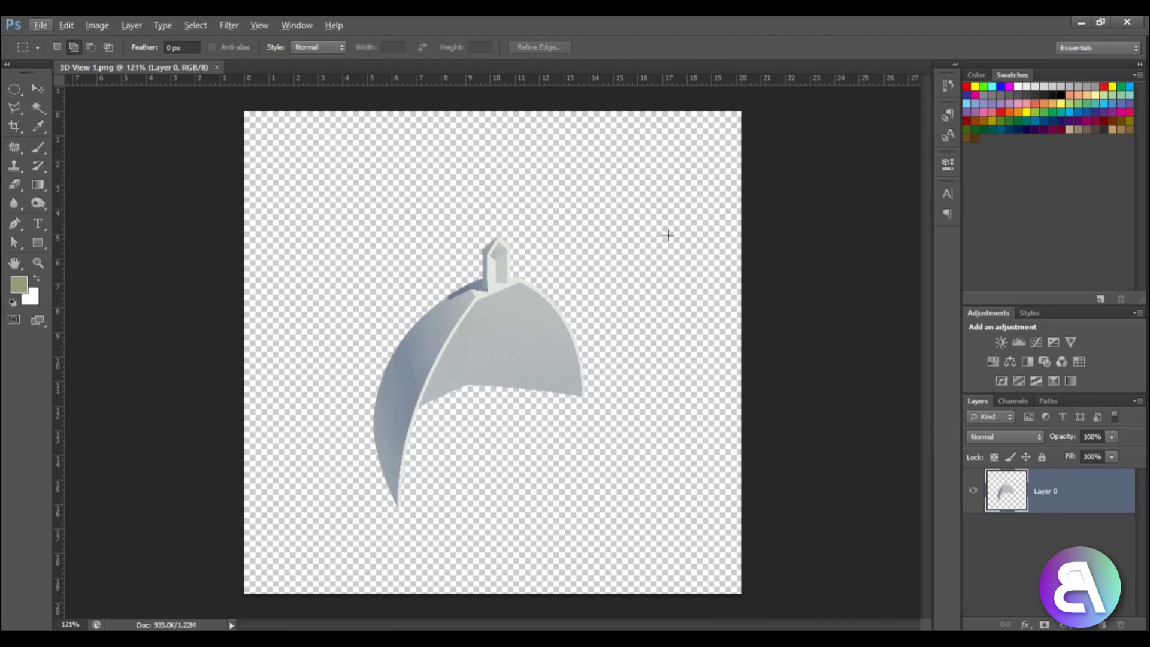
left_click(1102, 624)
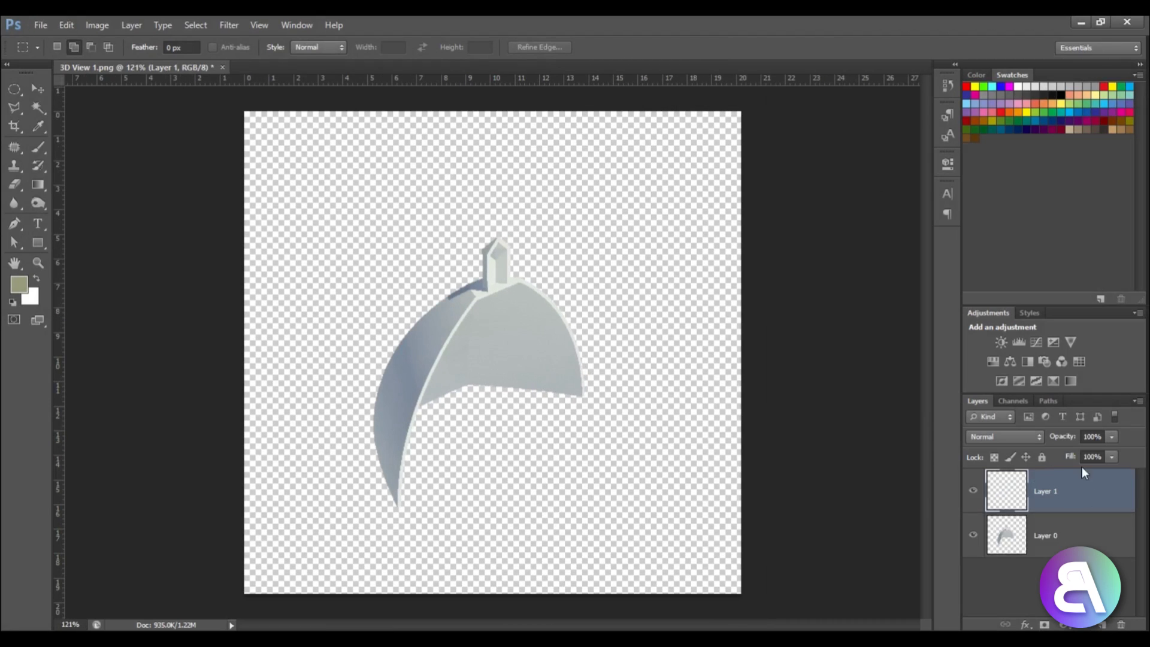
left_click_drag(1072, 489, 1054, 557)
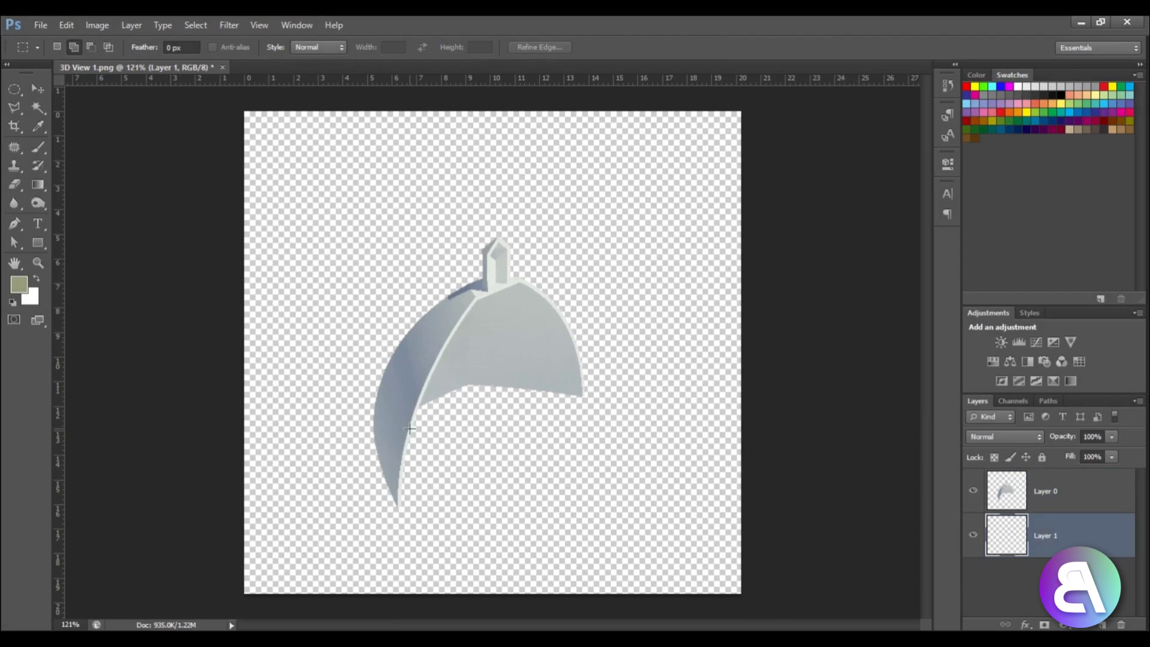
- Fill the whole new layer with black, then deselect
key("ctrl+a")
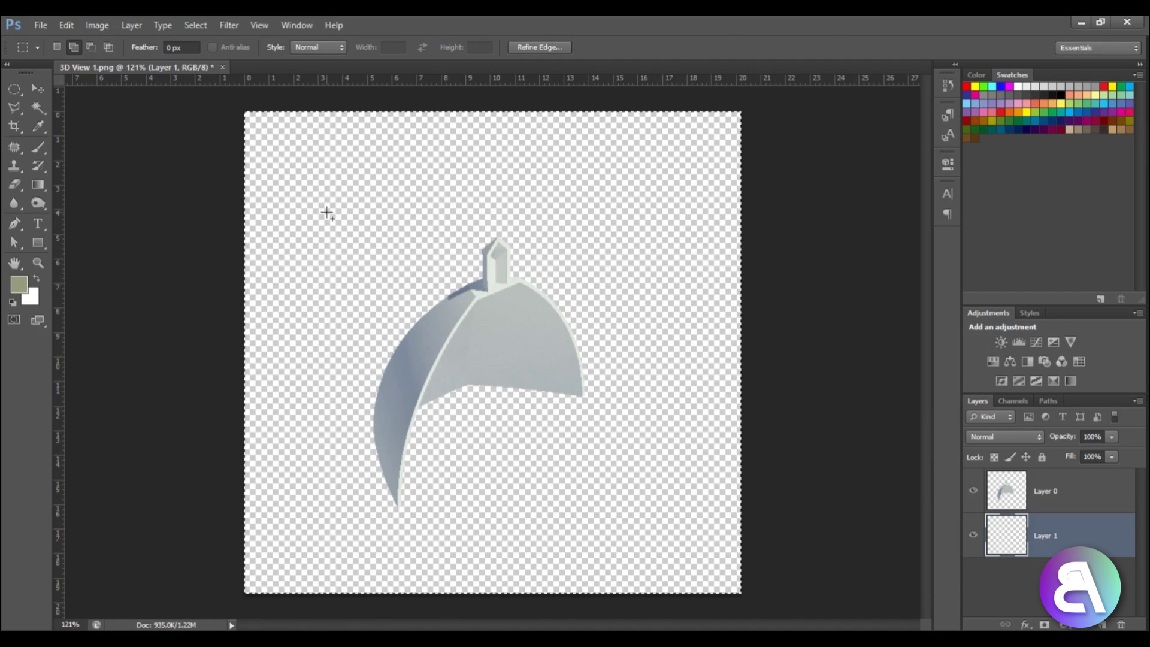
right_click(327, 213)
left_click(395, 415)
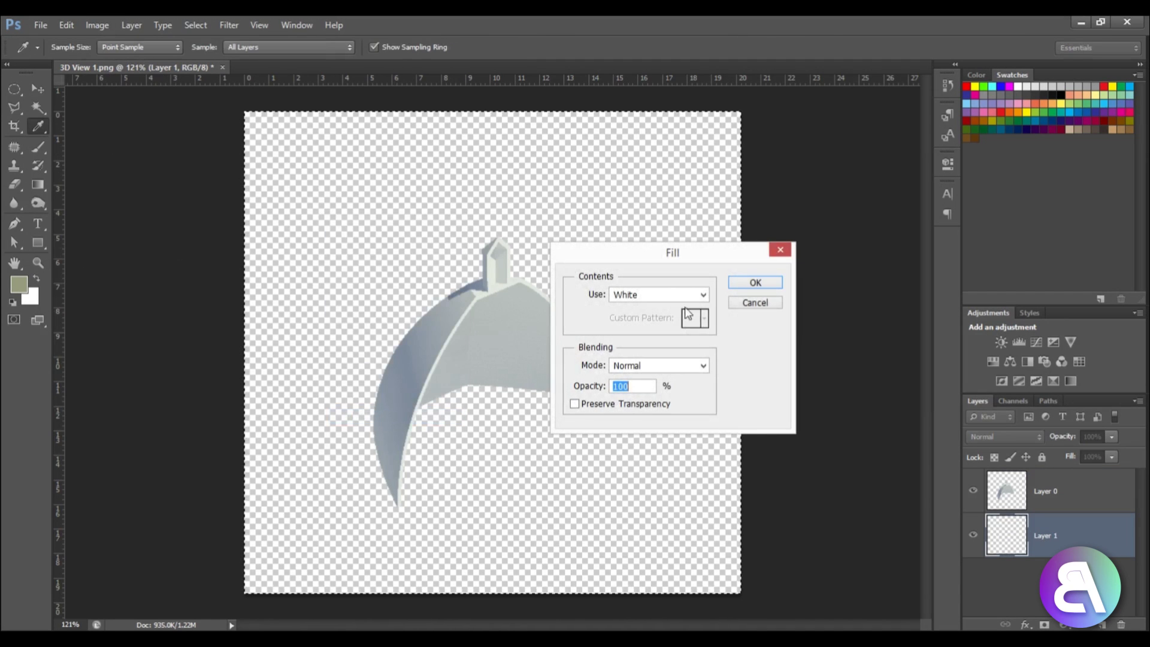
left_click(659, 295)
left_click(625, 400)
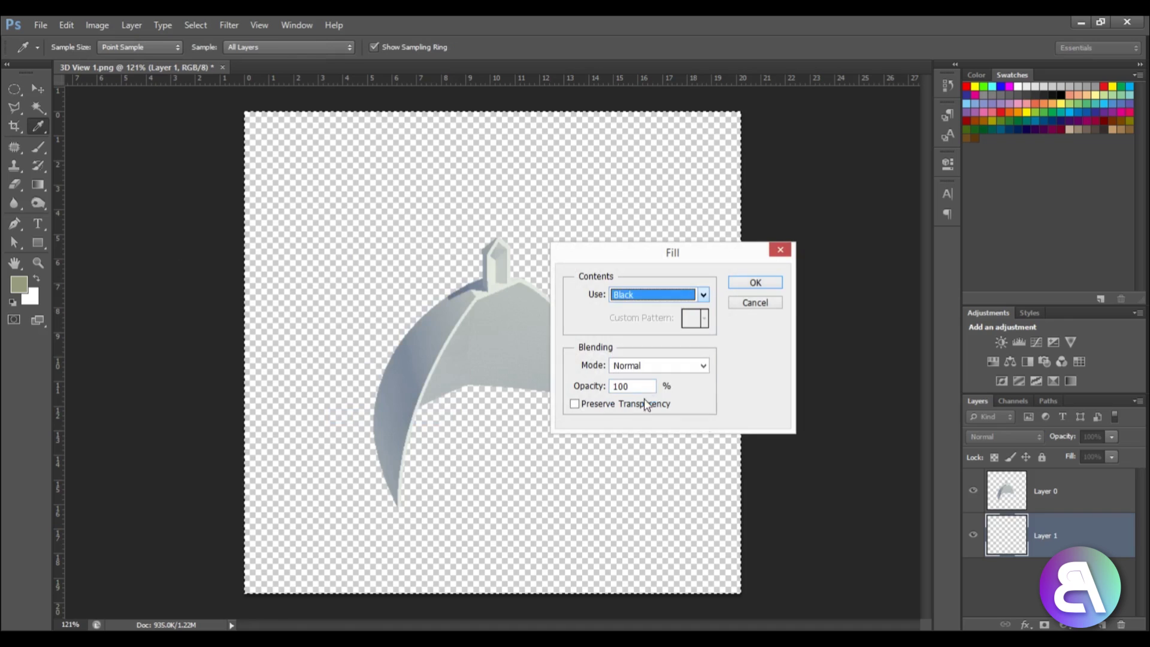
left_click(755, 283)
right_click(700, 331)
left_click(713, 337)
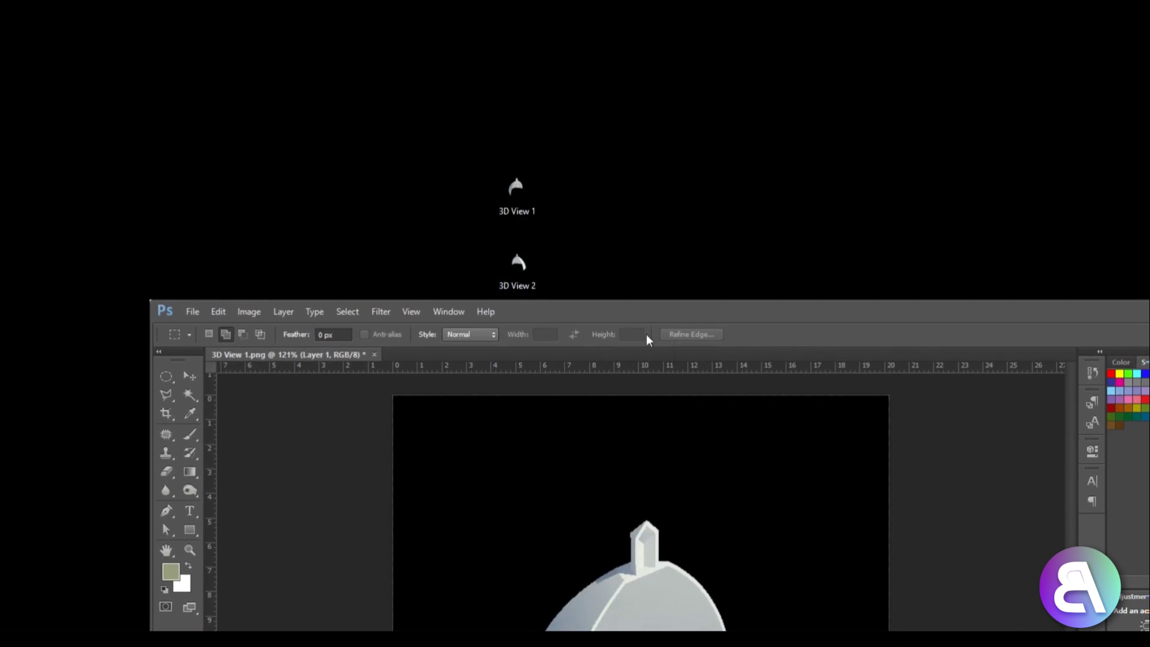
- Place the 3D View 2 render above Layer 0 and align it with the first dome half
left_click_drag(646, 334, 659, 493)
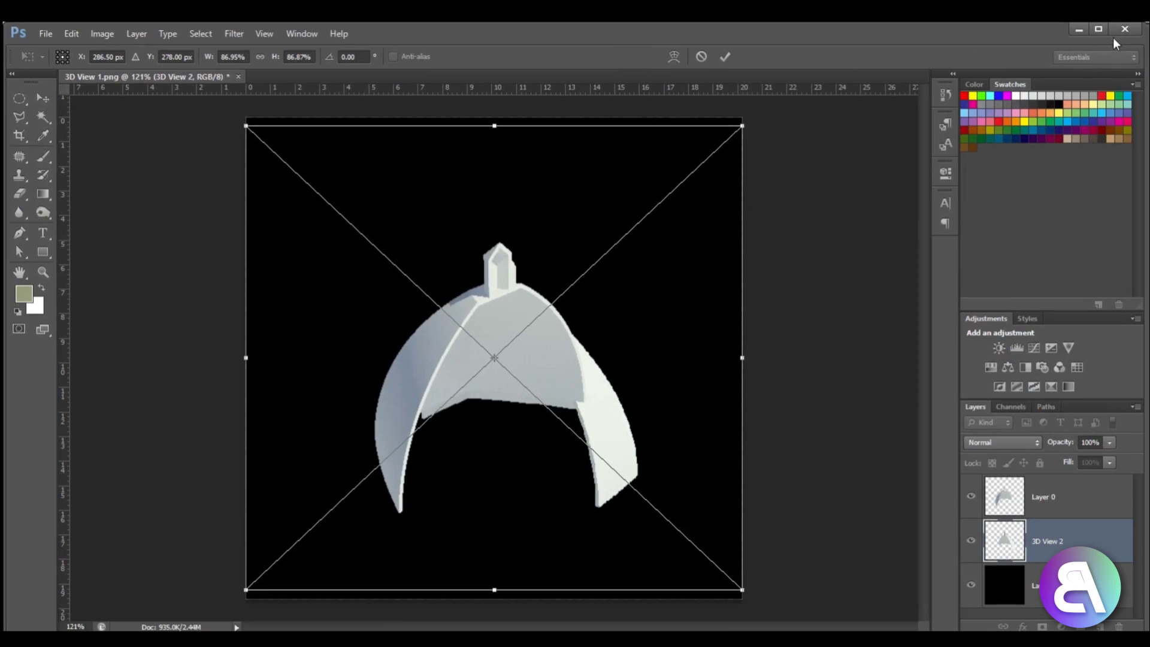
mouse_move(582, 390)
left_mouse_down()
mouse_move(598, 360)
mouse_move(594, 397)
left_mouse_up()
left_click(720, 47)
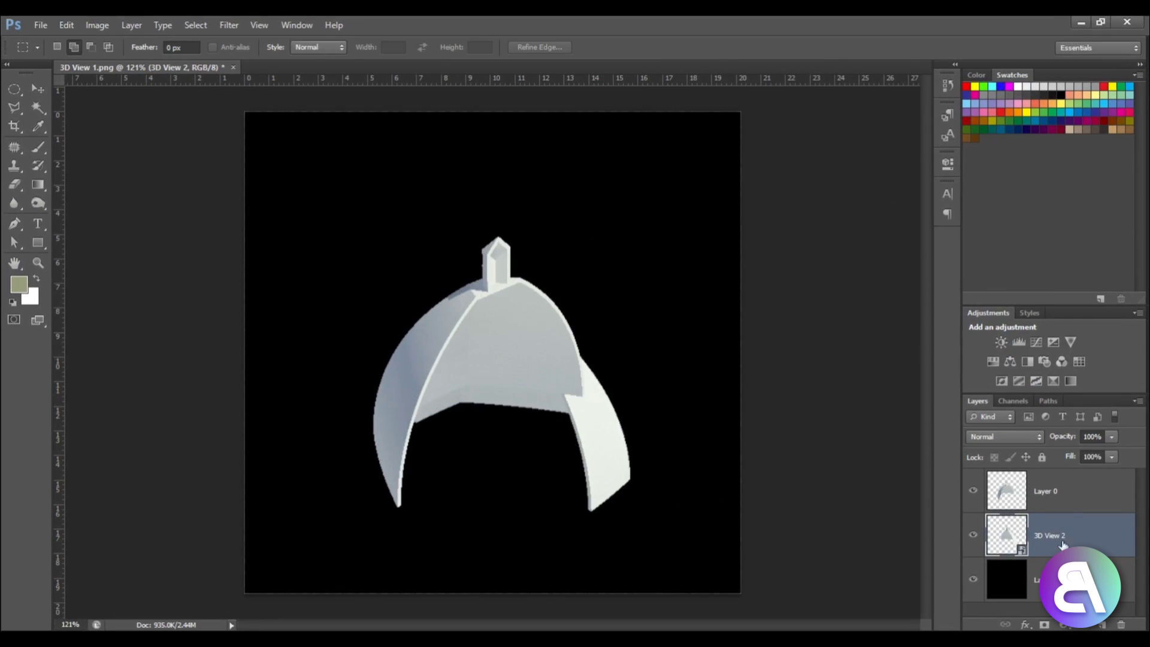
left_click_drag(1062, 543, 1059, 478)
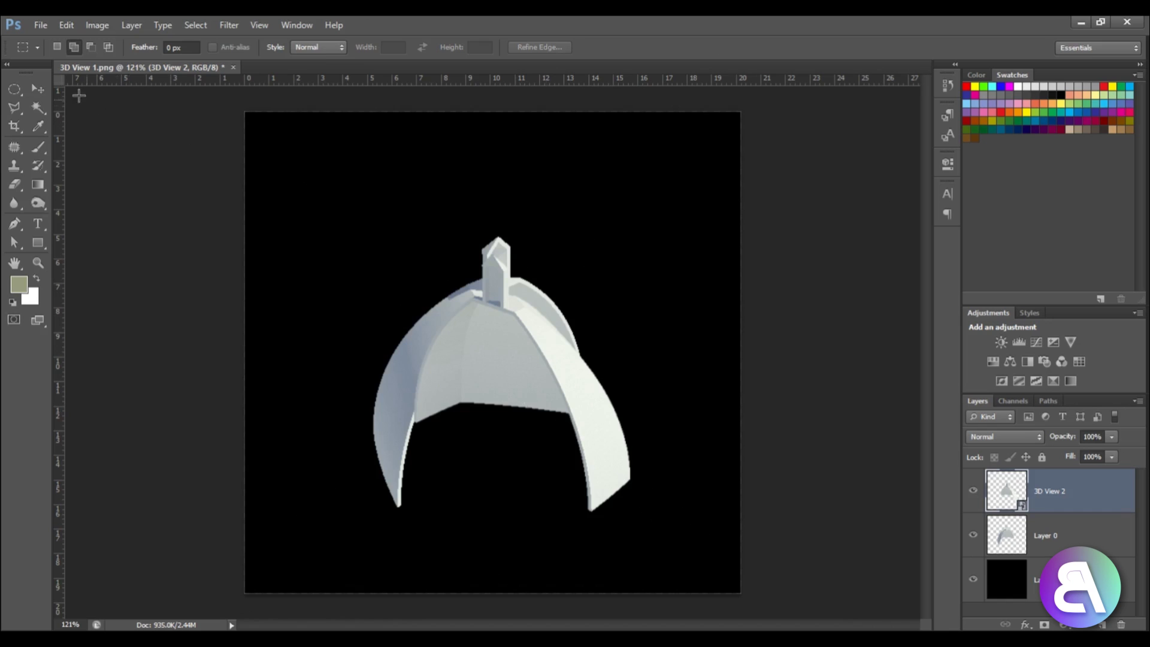
left_click(38, 88)
scroll(512, 287, "up", 3, "alt")
left_click_drag(509, 284, 529, 251)
- Draw a rectangular marquee selection over the dome's upper left
scroll(465, 164, "up", 8, "alt")
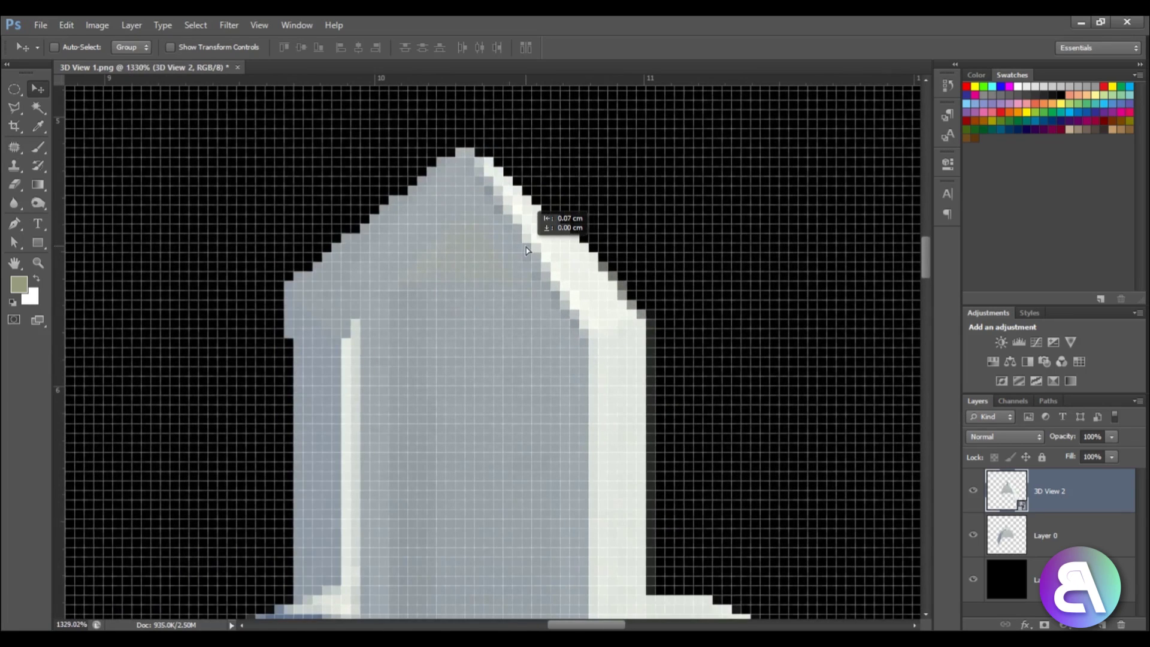
scroll(513, 261, "down", 7, "alt")
scroll(513, 261, "down", 1, "alt")
left_click_drag(15, 88, 96, 86)
left_click_drag(259, 141, 503, 530)
- Add an inverted layer mask to 3D View 2, hiding the selected rectangle
scroll(527, 341, "down", 2, "alt")
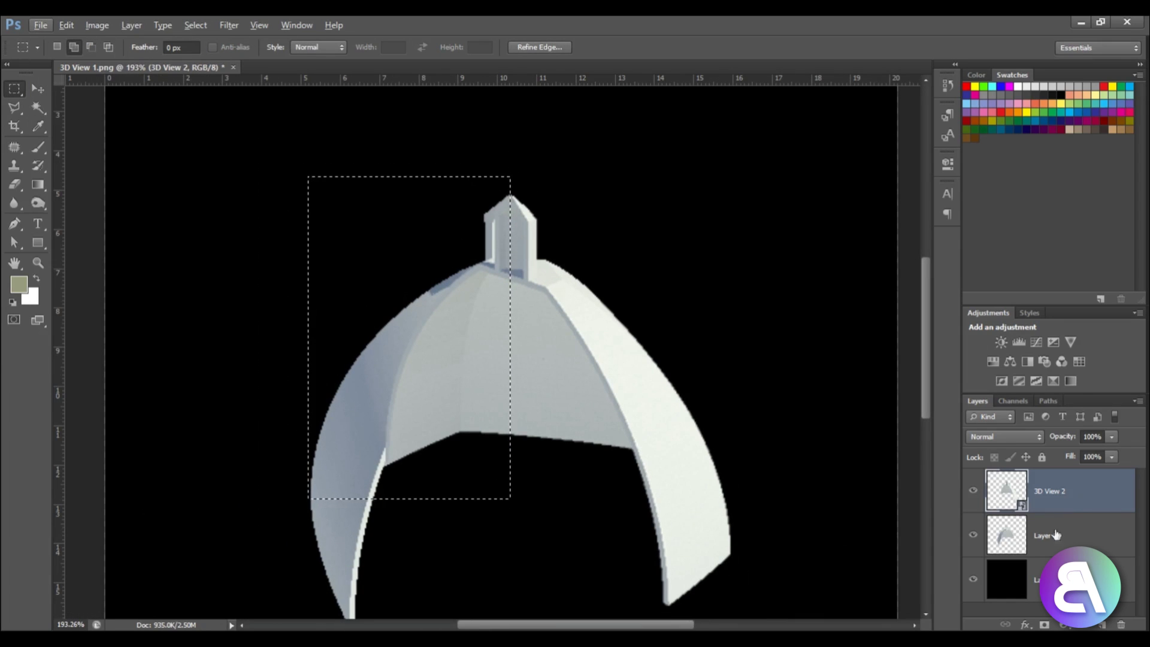
left_click(1044, 624)
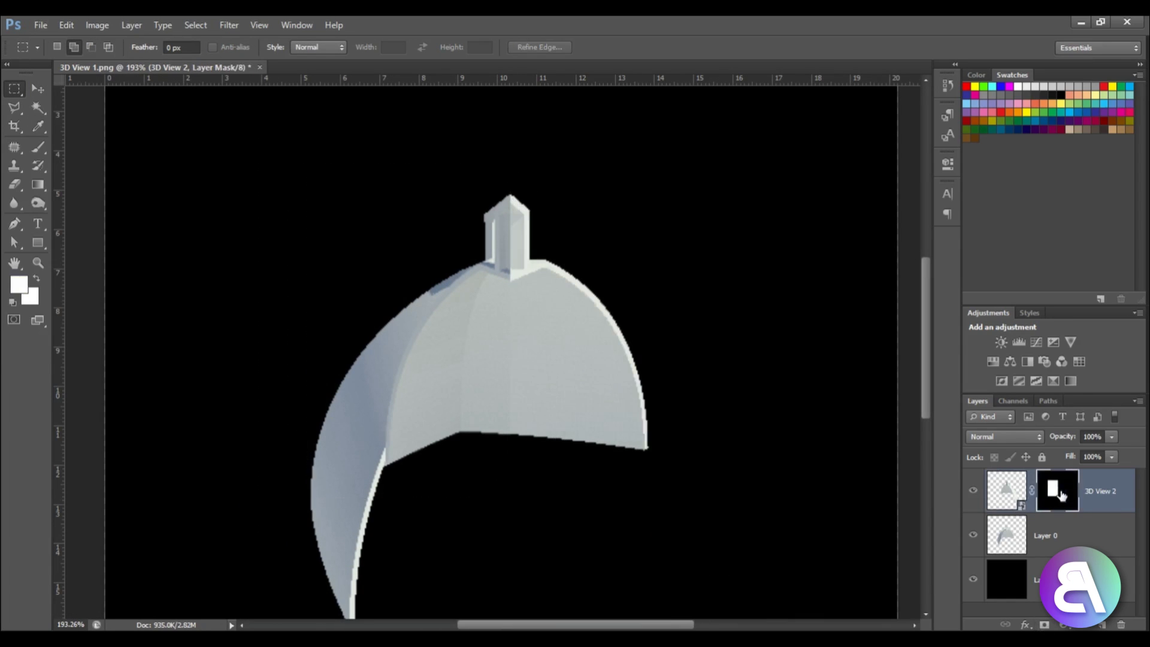
double_click(1059, 492)
left_click(876, 360)
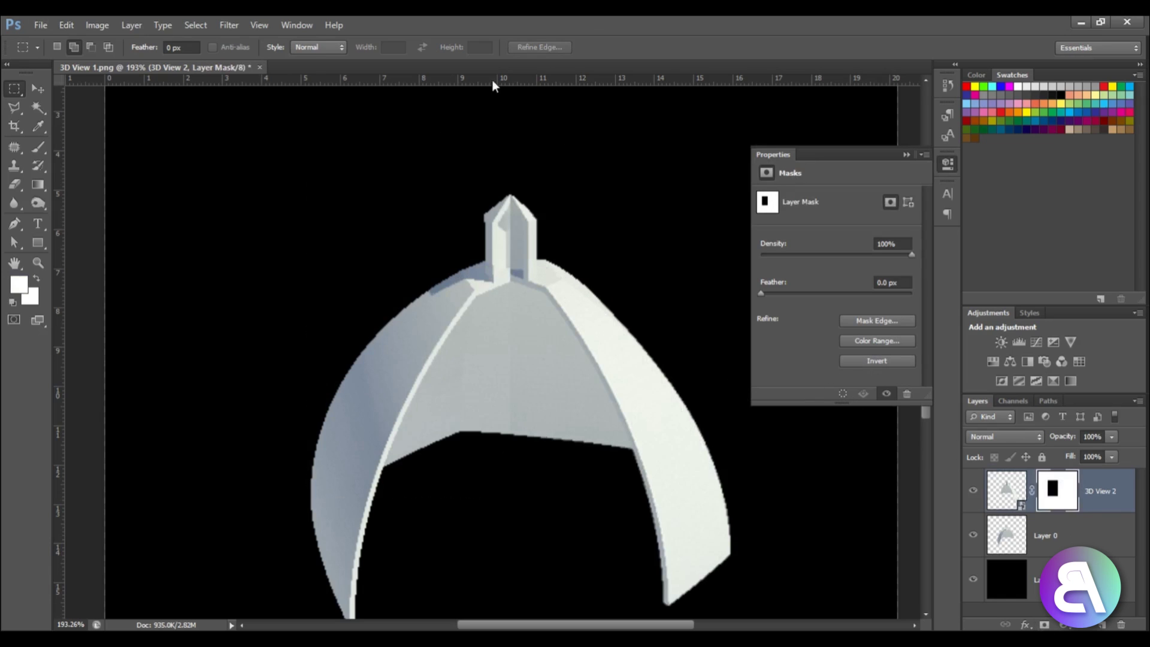
left_click(906, 155)
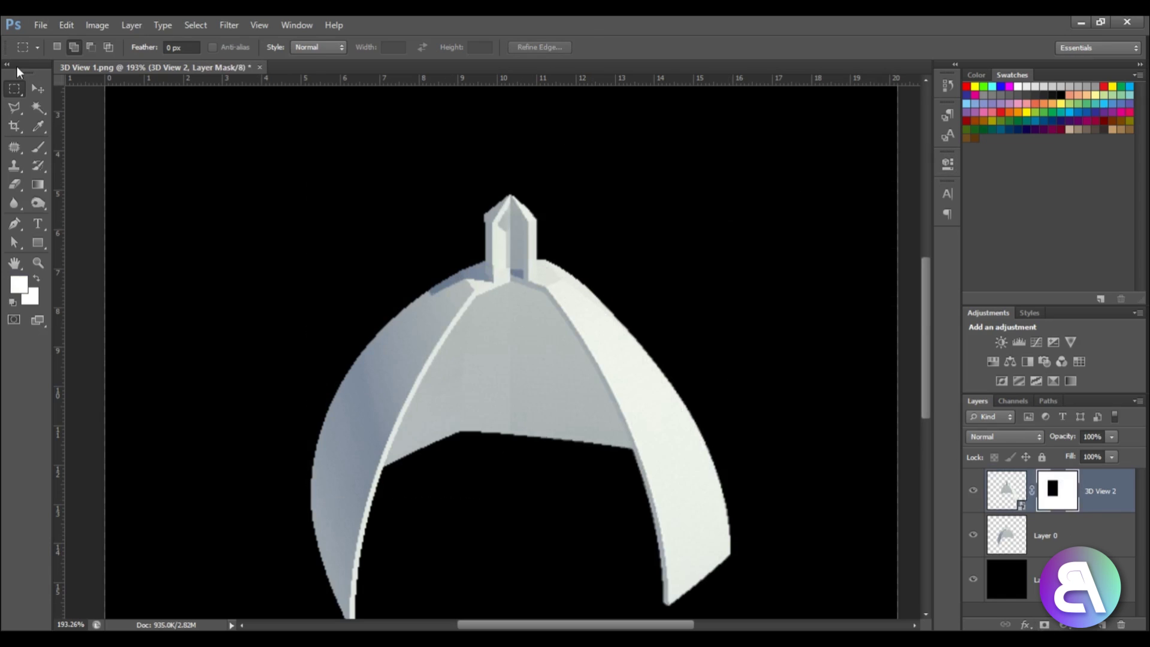
left_click(37, 88)
scroll(487, 261, "up", 3, "alt")
scroll(546, 203, "down", 4, "alt")
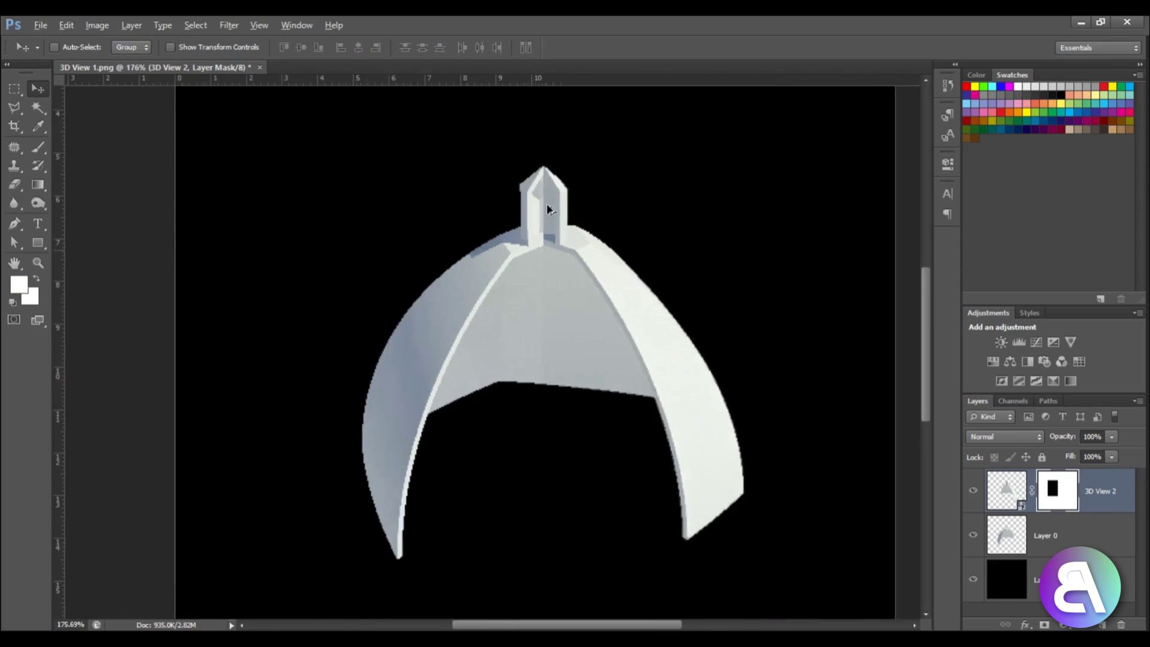
scroll(547, 416, "down", 1, "alt")
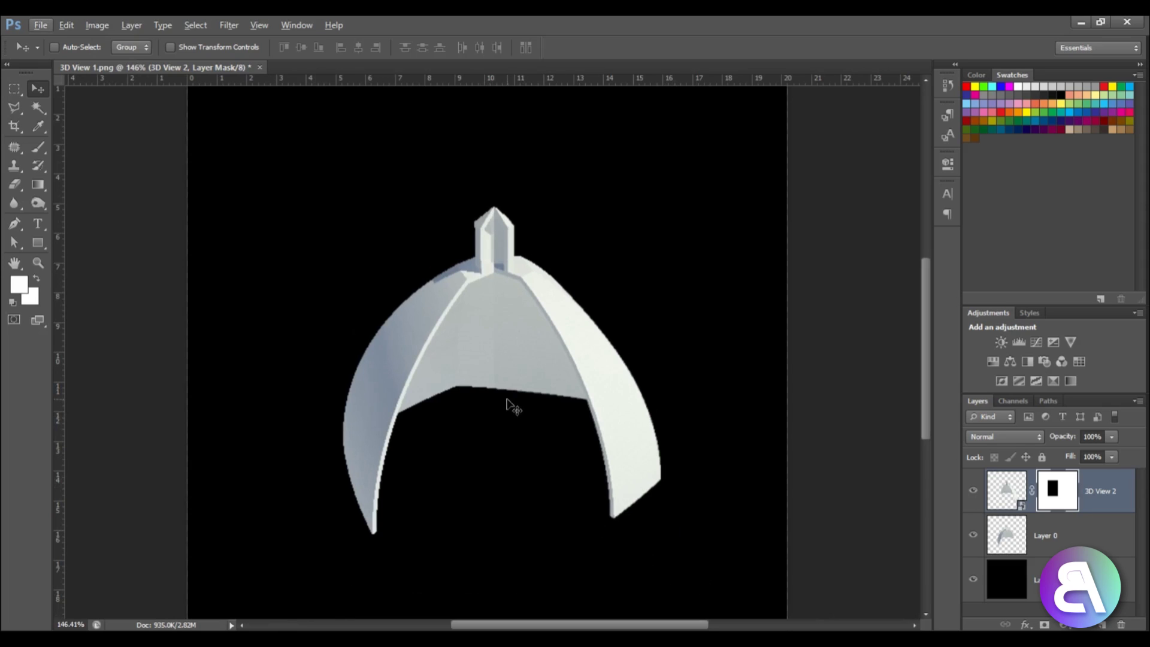
scroll(508, 400, "down", 1, "alt")
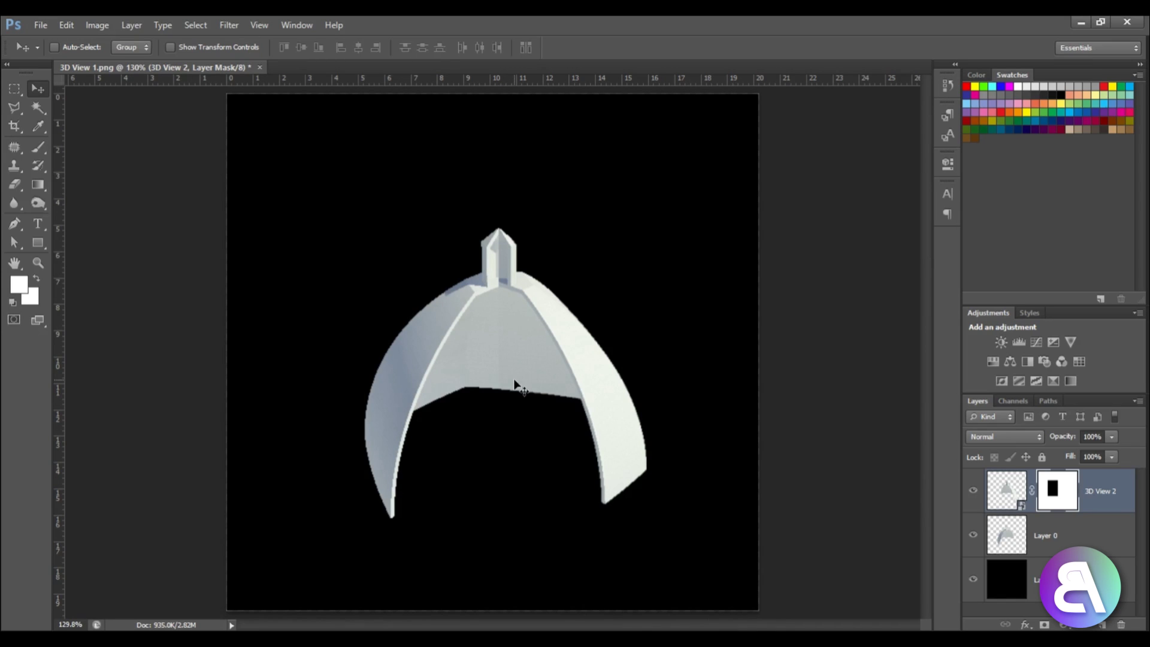
scroll(510, 320, "up", 1, "alt")
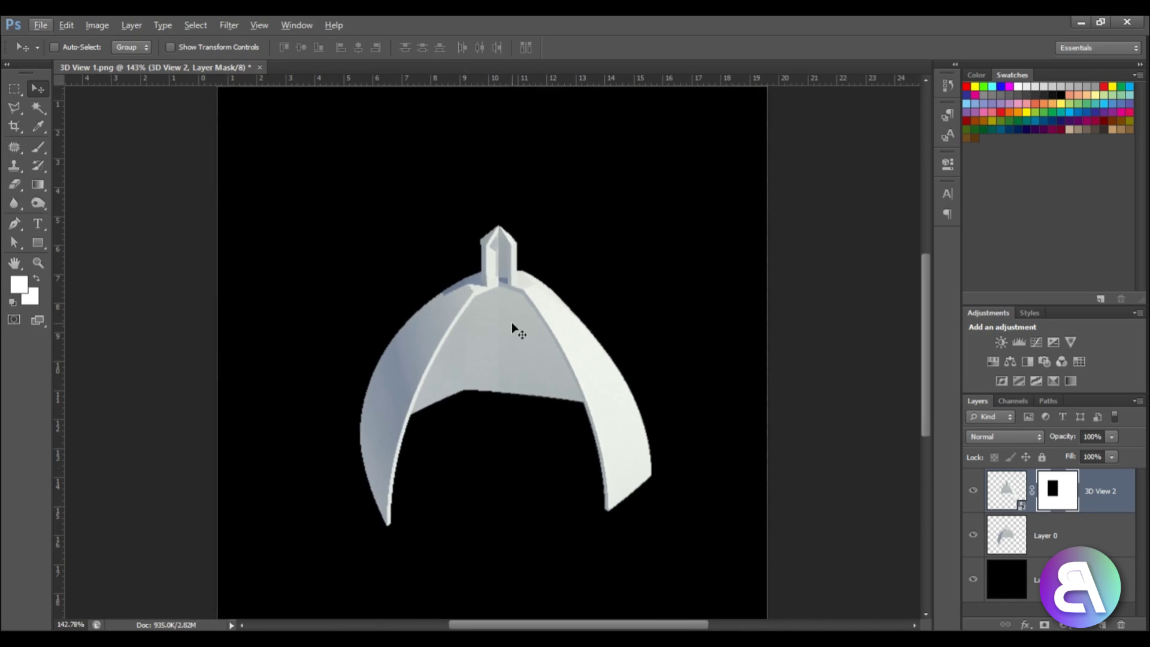
scroll(512, 323, "down", 1, "alt")
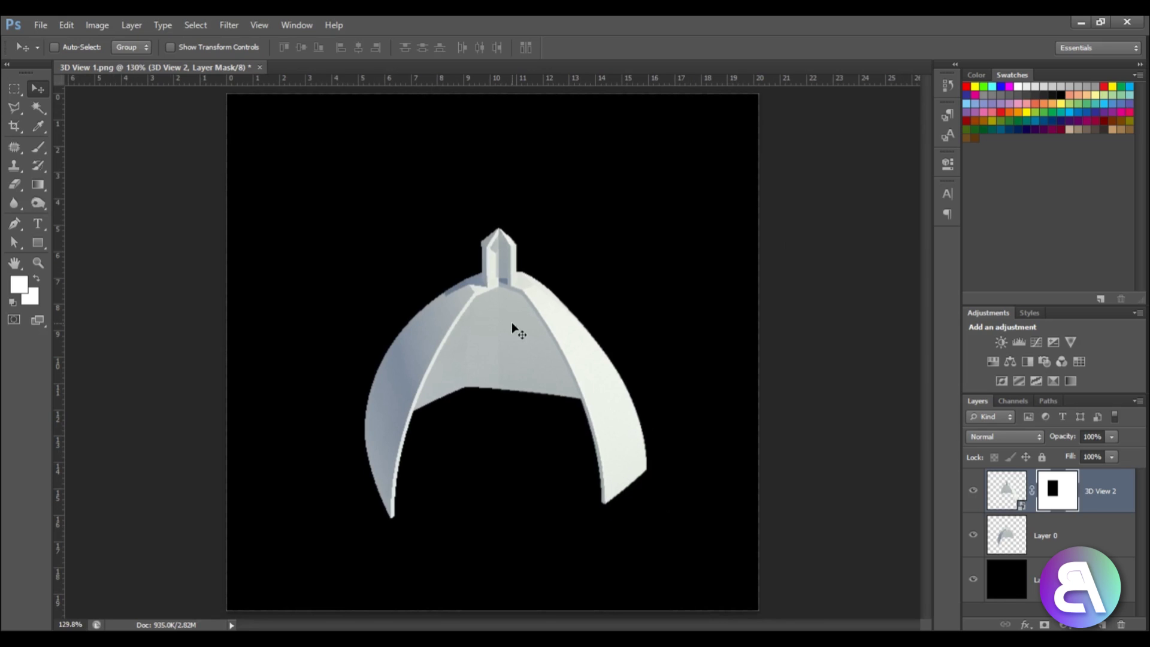